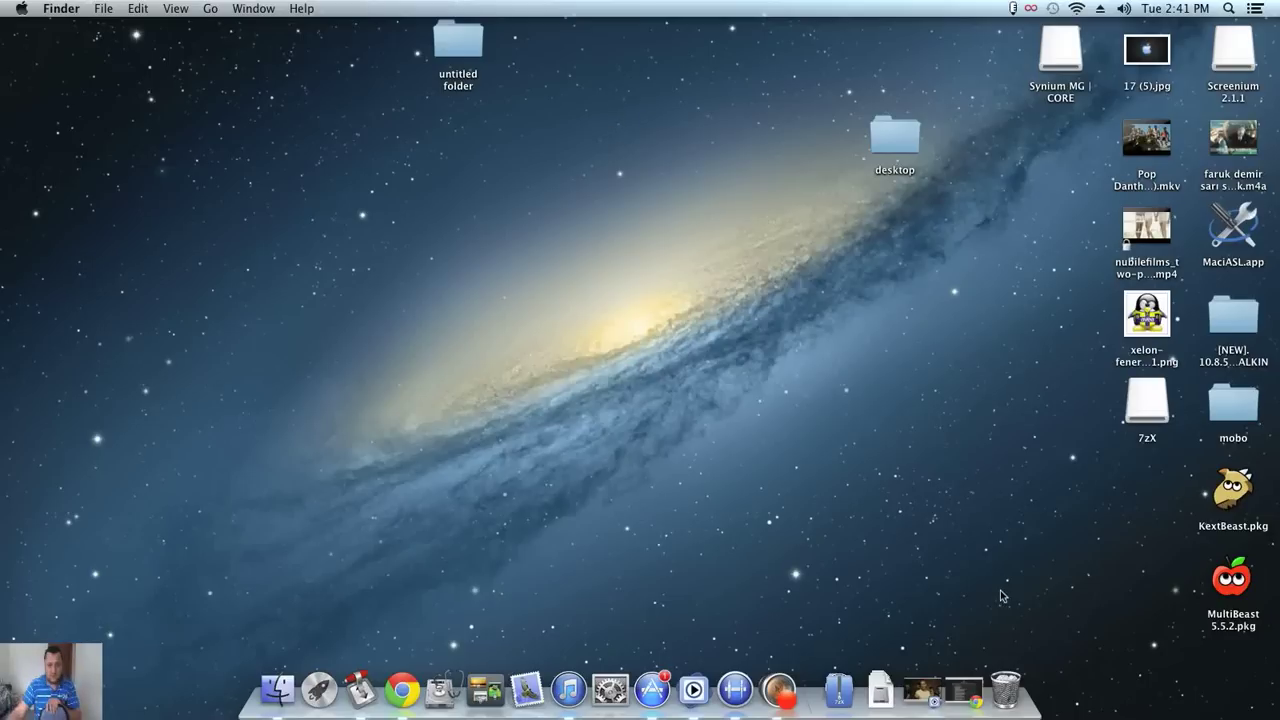
# Step: Empty the Trash from the Dock and dismiss the cr-synium.dmg in-use warning
pyautogui.rightClick(1020, 668)
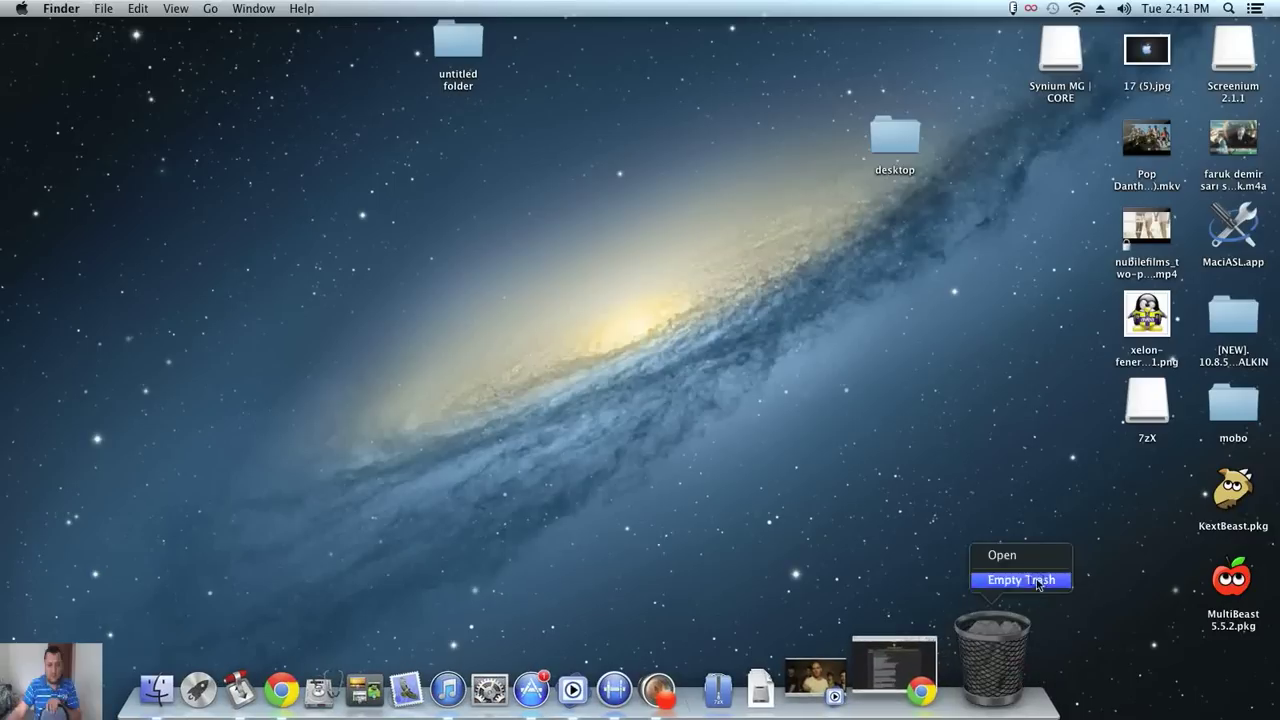
pyautogui.click(1021, 580)
pyautogui.click(749, 246)
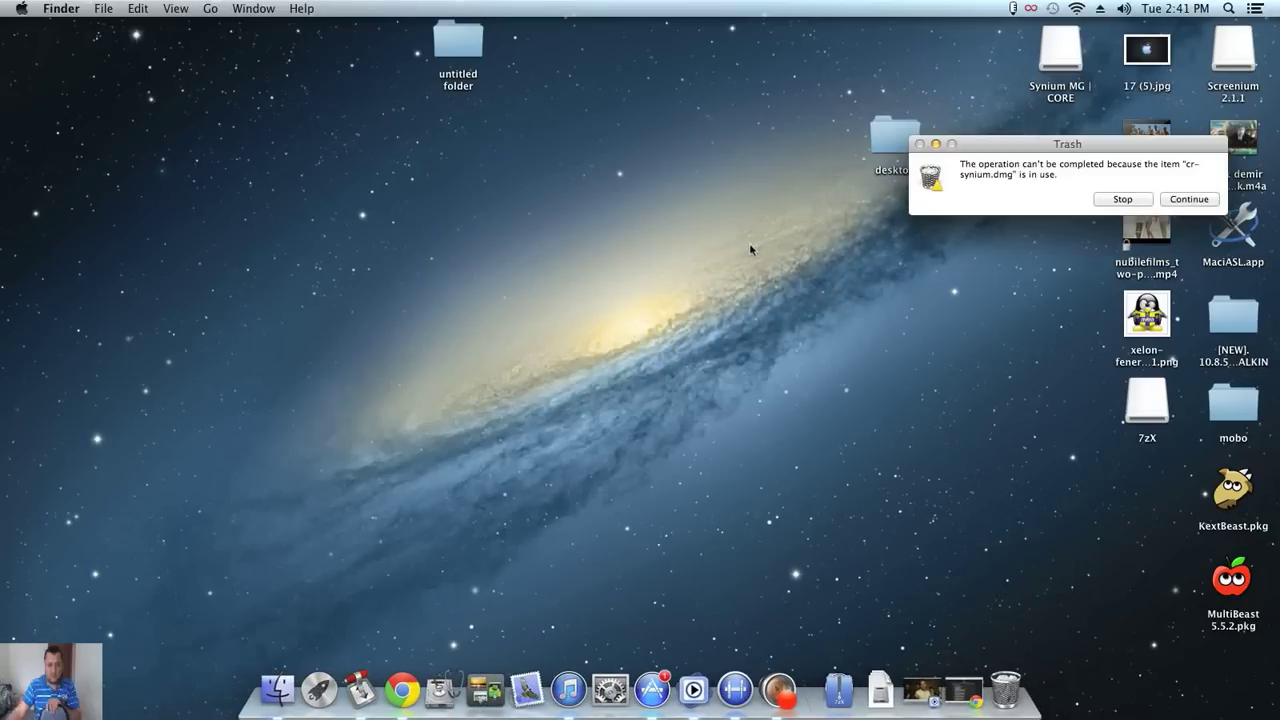
pyautogui.click(1178, 202)
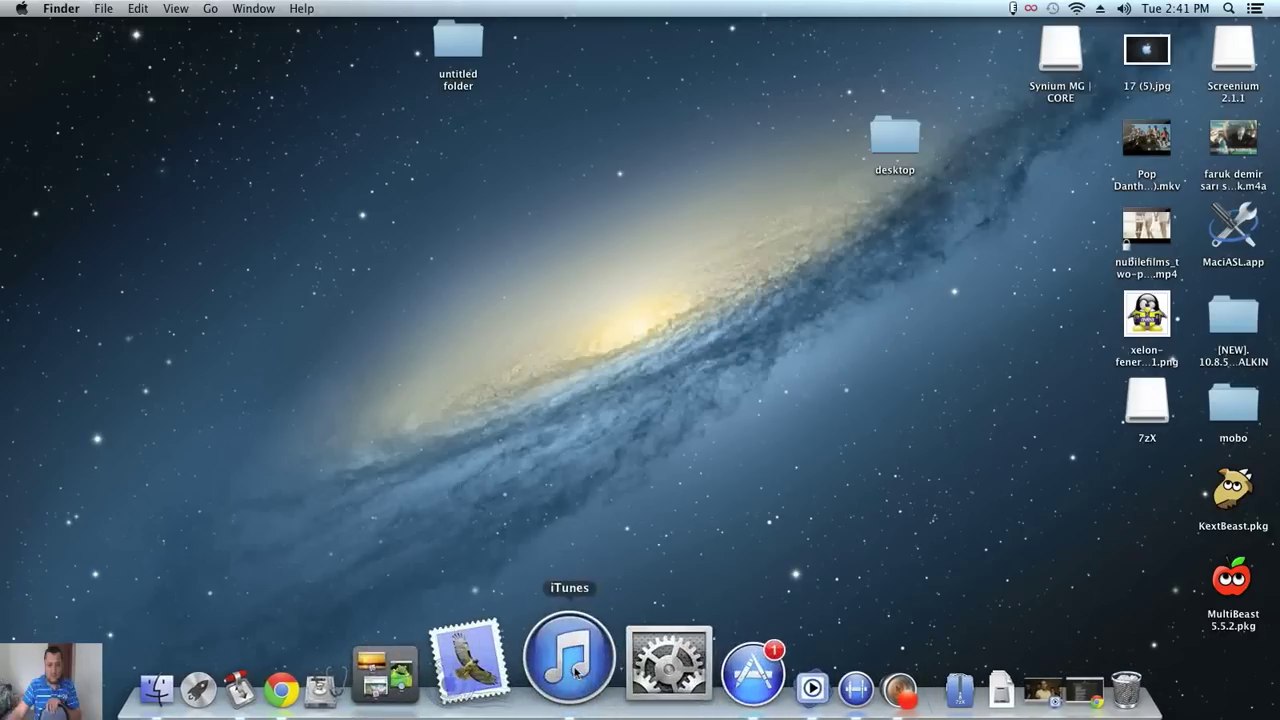
# Step: Bring Chrome forward and switch to the ASRock H61M-VG3 specifications tab
pyautogui.click(408, 678)
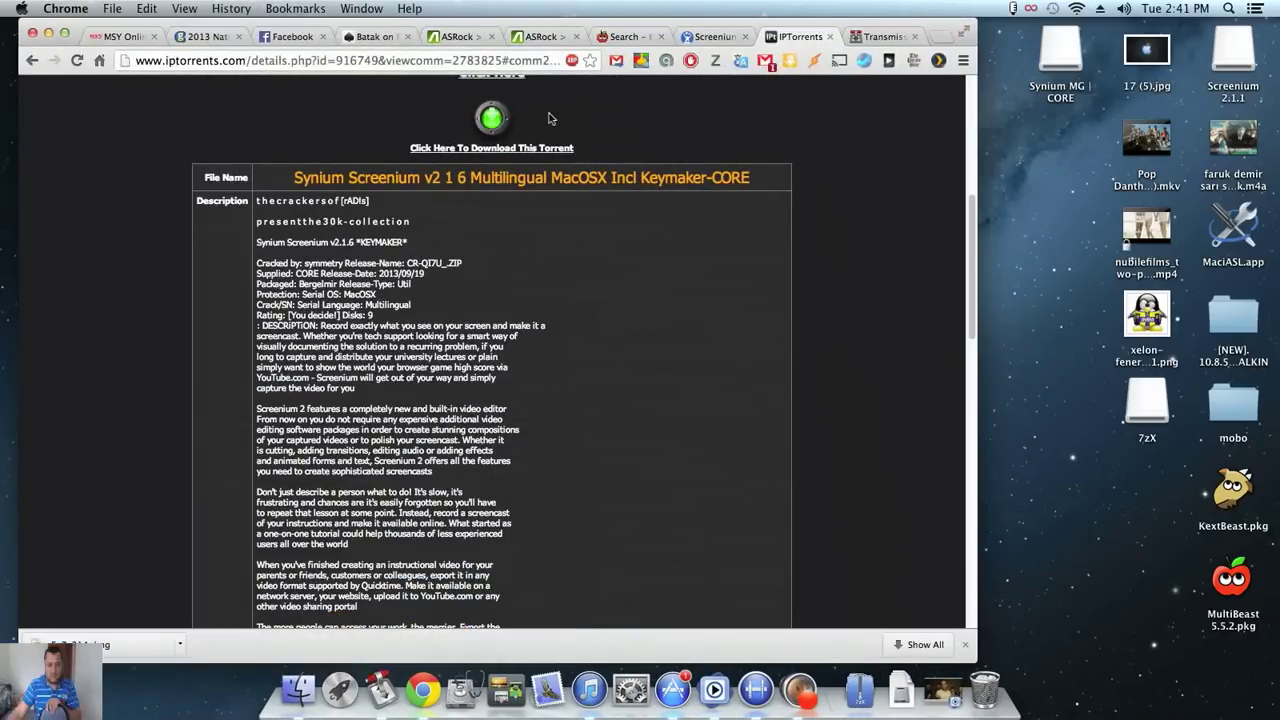
pyautogui.click(541, 37)
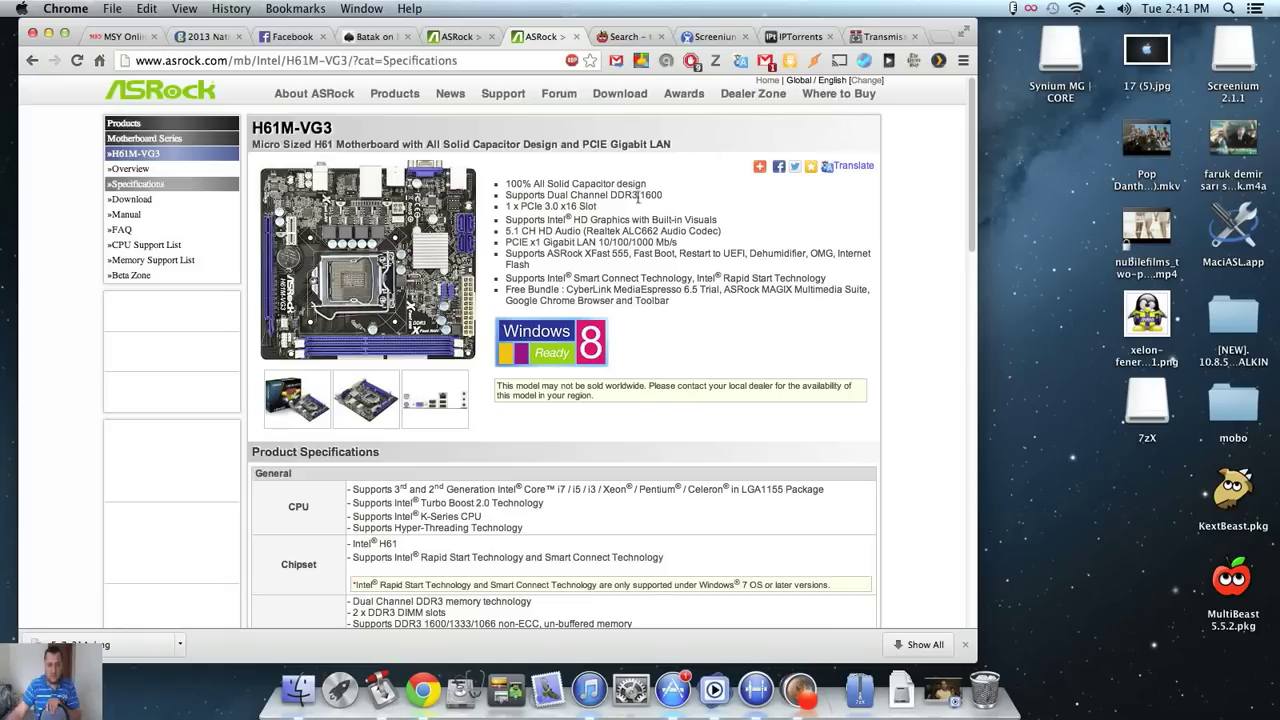
# Step: Enlarge the rear I/O panel photo and shift the Chrome window to the right
pyautogui.click(458, 400)
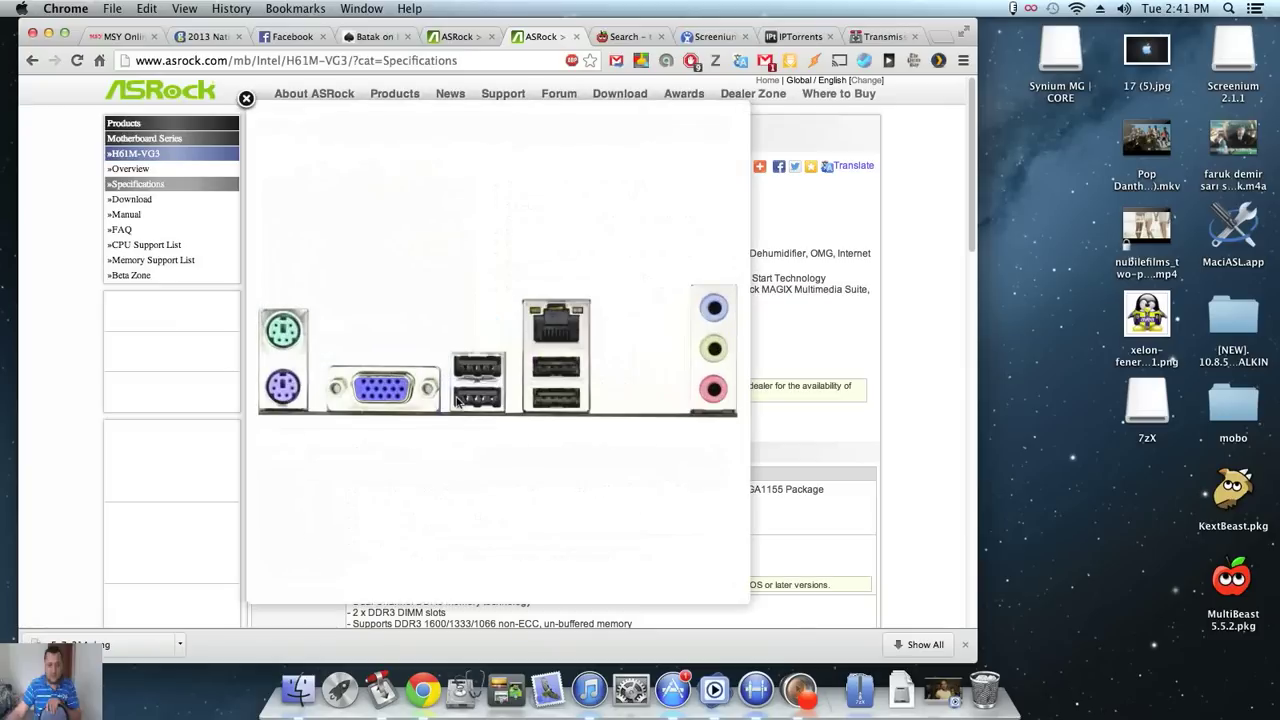
pyautogui.moveTo(433, 24)
pyautogui.mouseDown()
pyautogui.moveTo(765, 24)
pyautogui.moveTo(706, 14)
pyautogui.mouseUp()
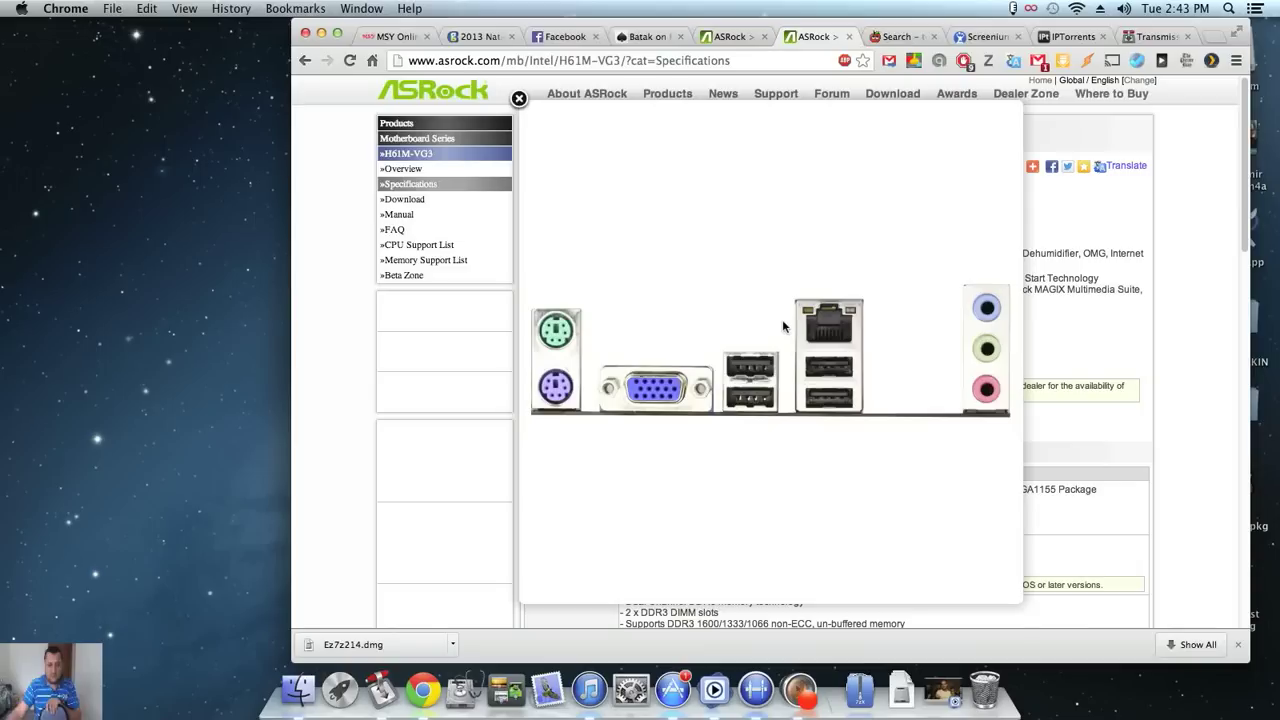
# Step: Show About This Mac (OS X 10.8.5) at the top-left and close the enlarged I/O panel photo
pyautogui.click(22, 8)
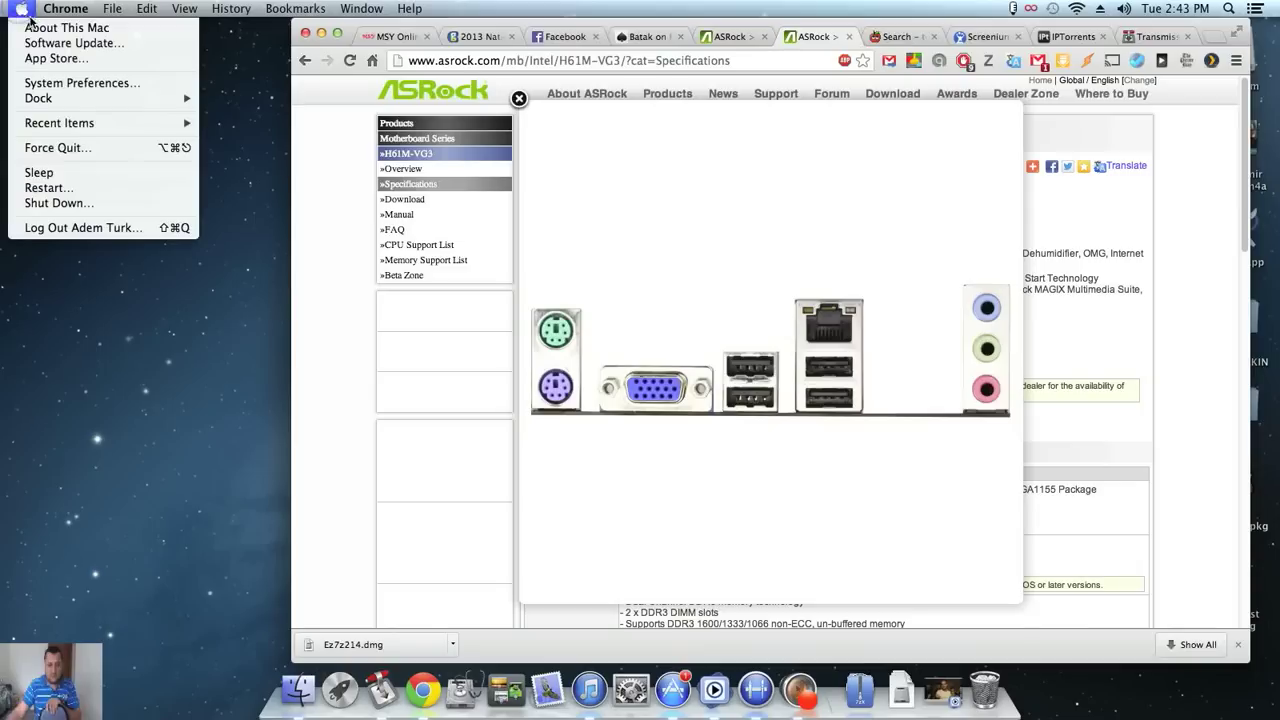
pyautogui.click(67, 27)
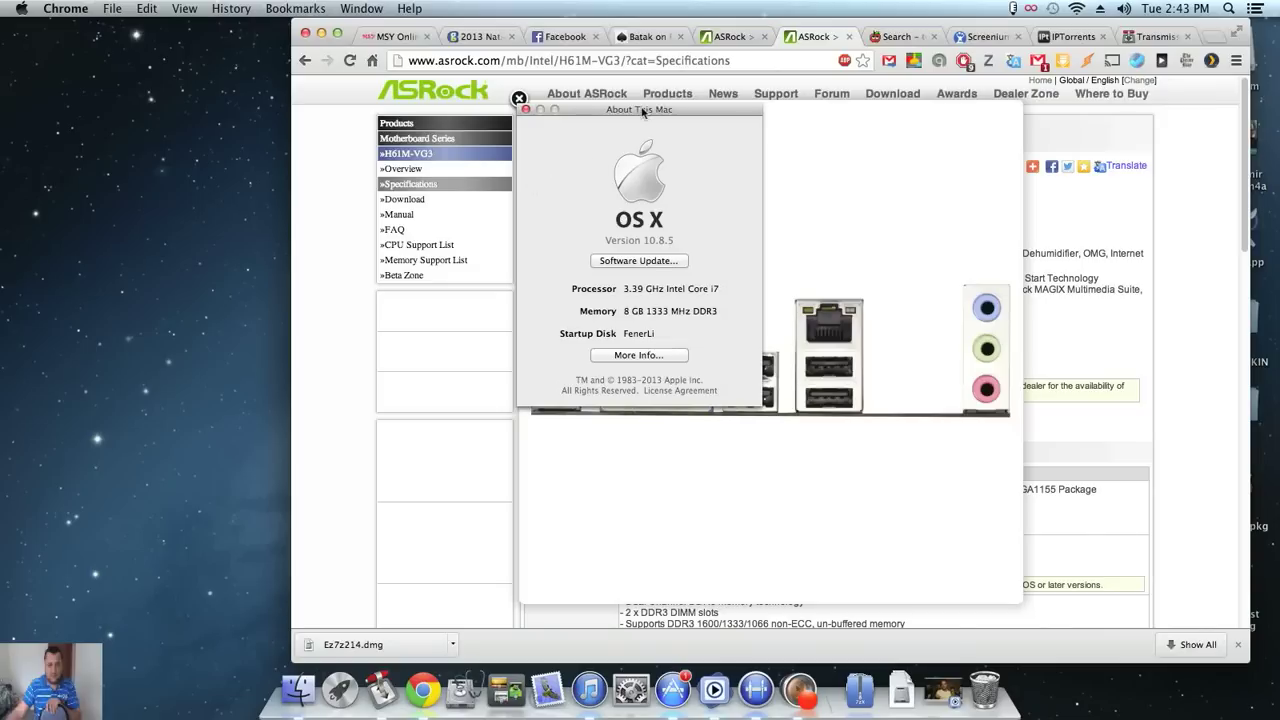
pyautogui.moveTo(643, 110); pyautogui.dragTo(421, 66)
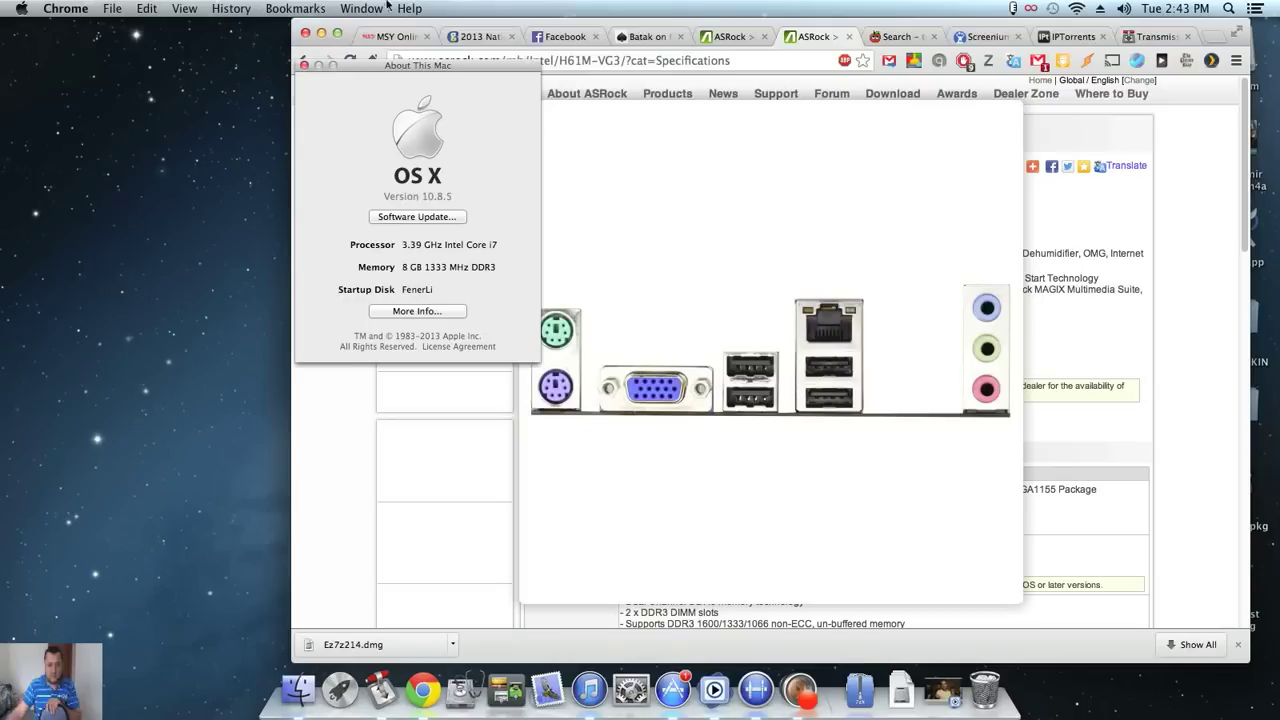
pyautogui.moveTo(406, 68); pyautogui.dragTo(154, 47)
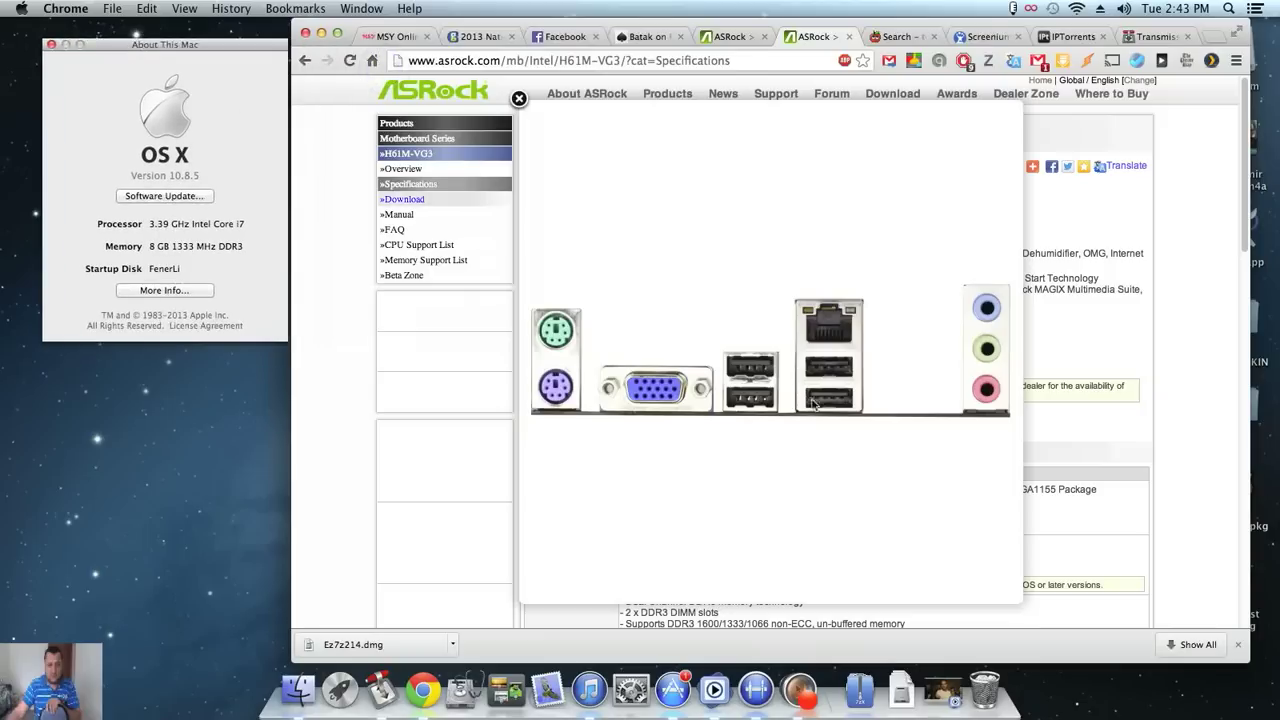
pyautogui.click(519, 99)
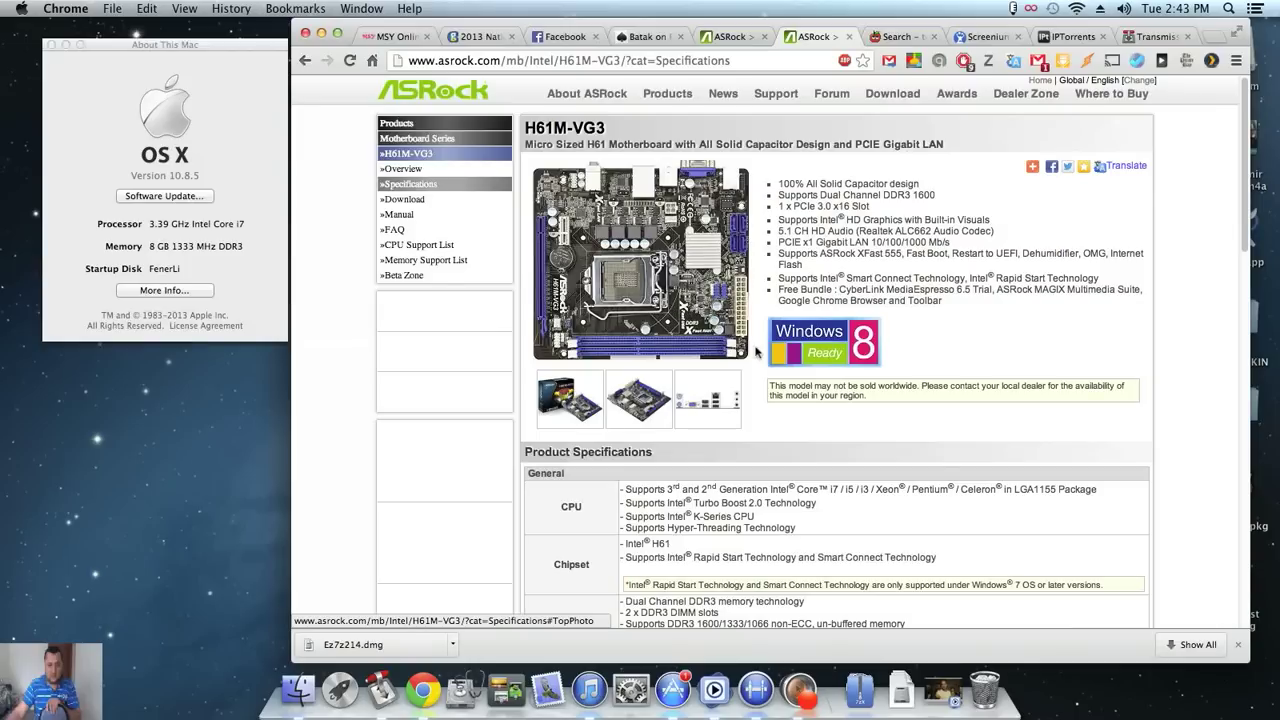
# Step: View the angled motherboard and boxed-product photos, then show More Info for this Mac
pyautogui.click(639, 400)
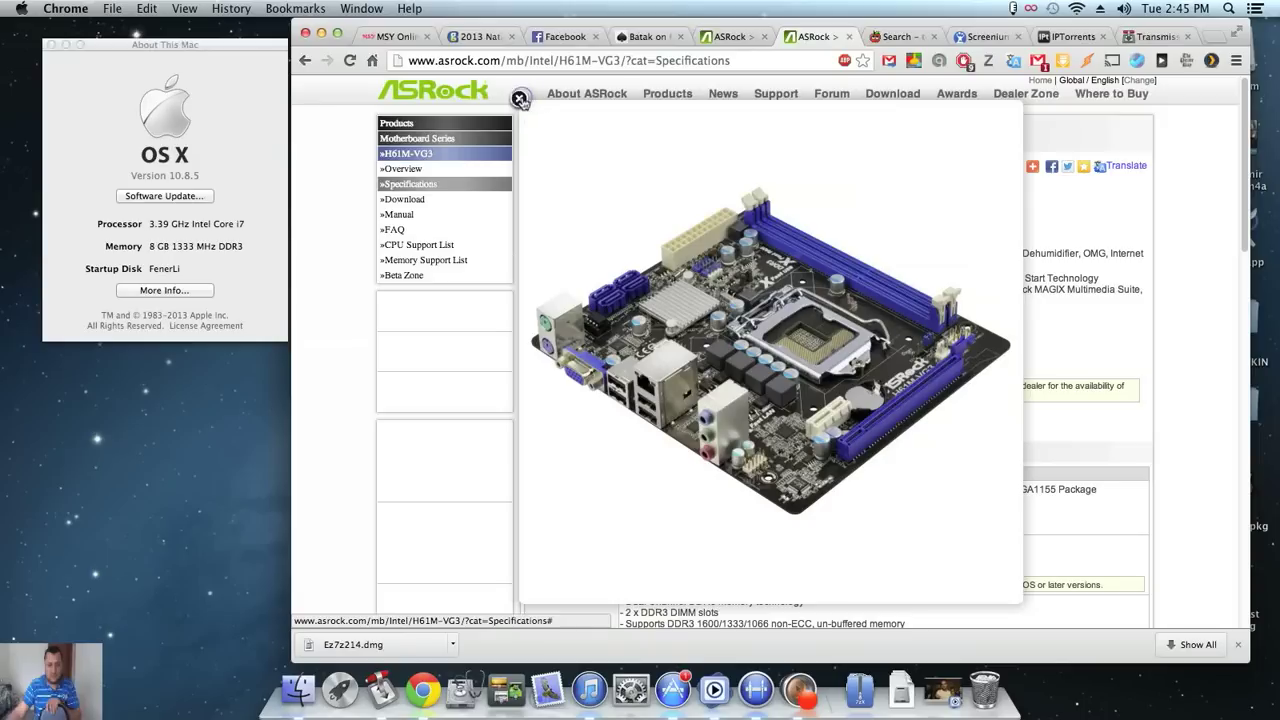
pyautogui.click(520, 99)
pyautogui.click(570, 400)
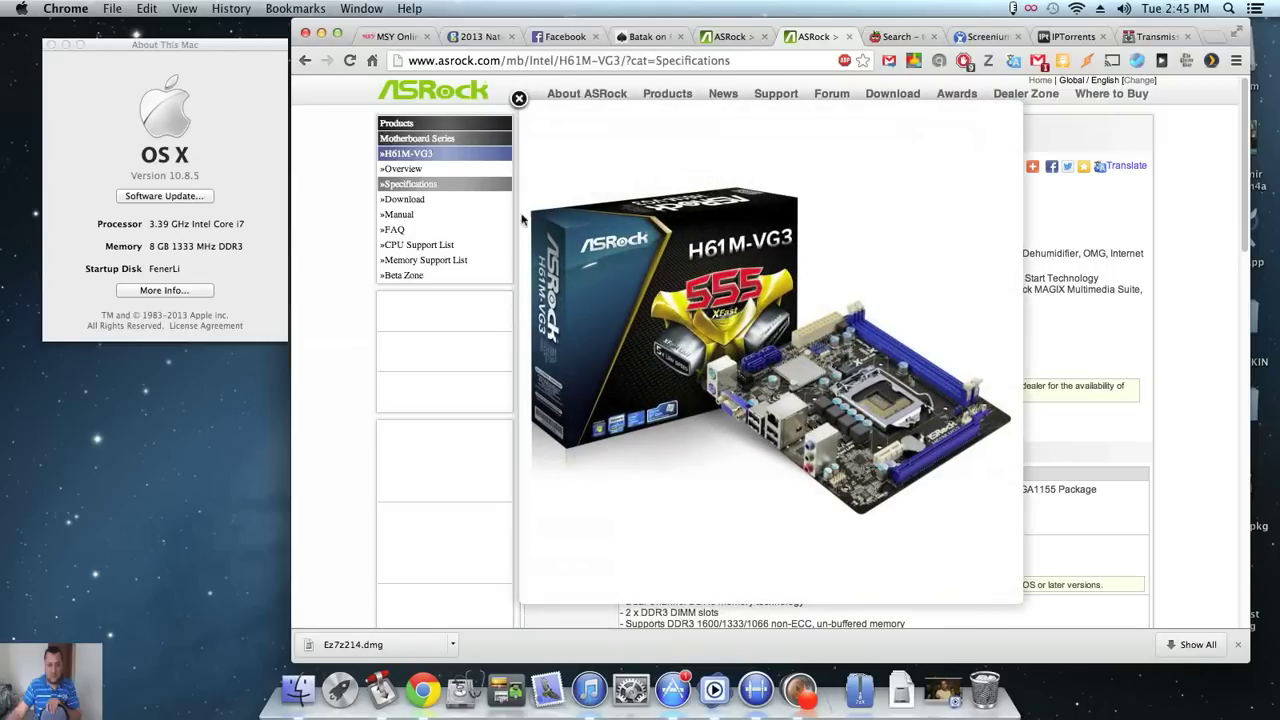
pyautogui.click(519, 99)
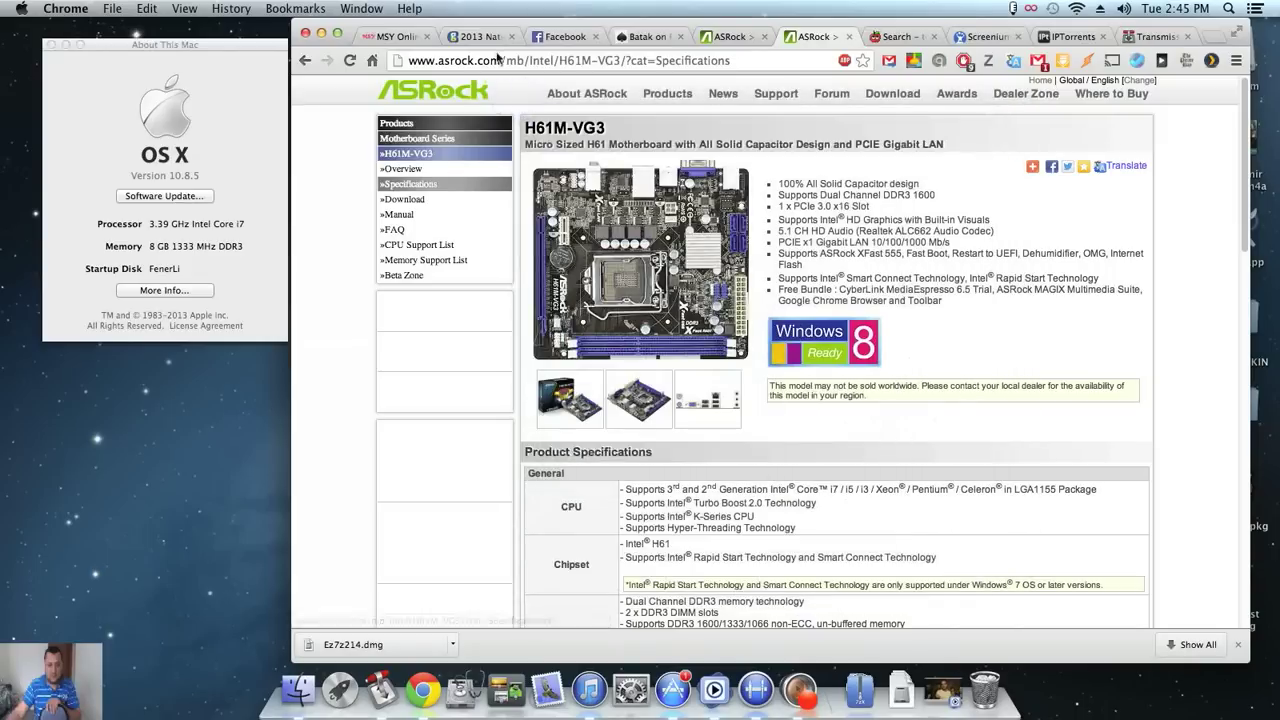
pyautogui.click(164, 290)
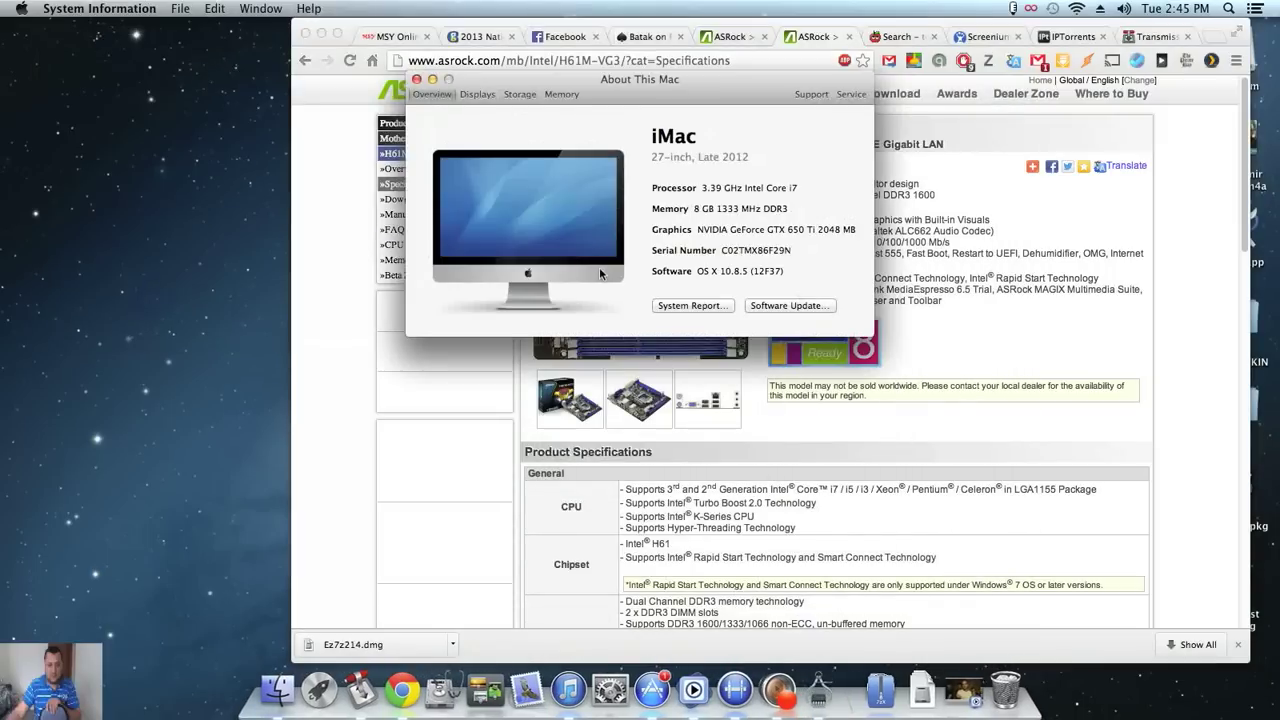
# Step: Review the Displays and Storage details and return to the iMac overview, moved up-left
pyautogui.click(477, 94)
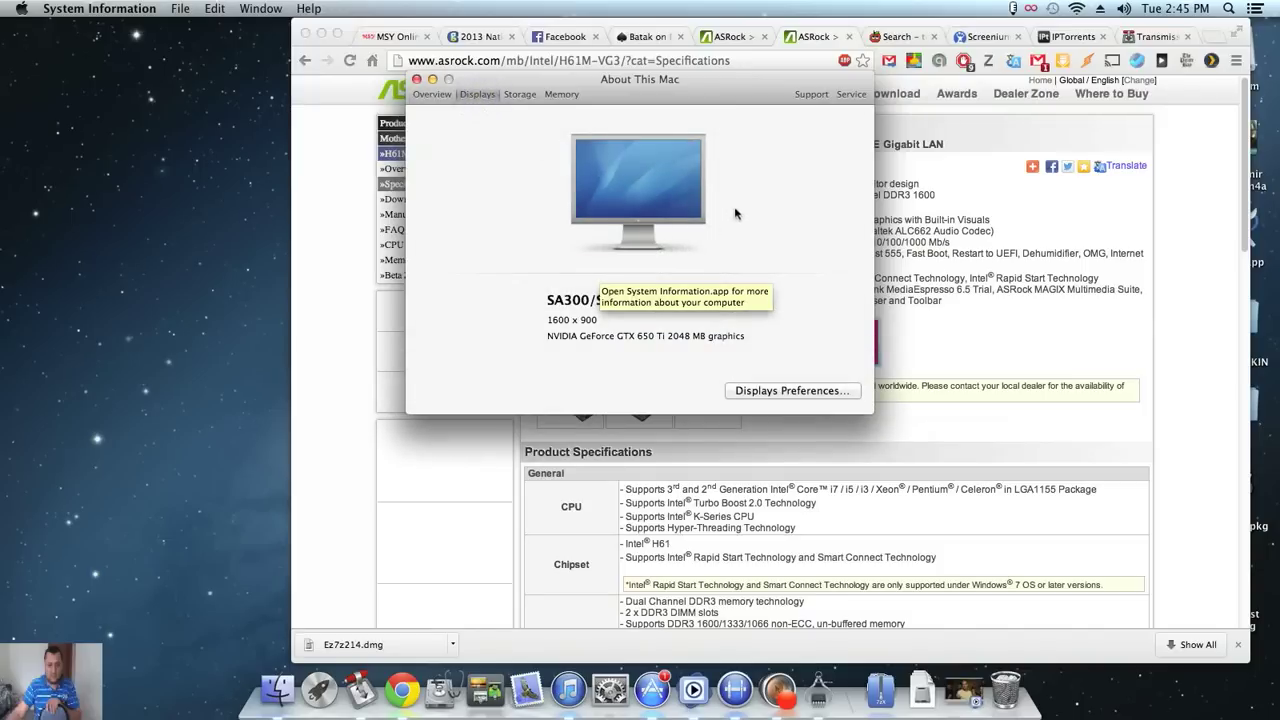
pyautogui.click(517, 95)
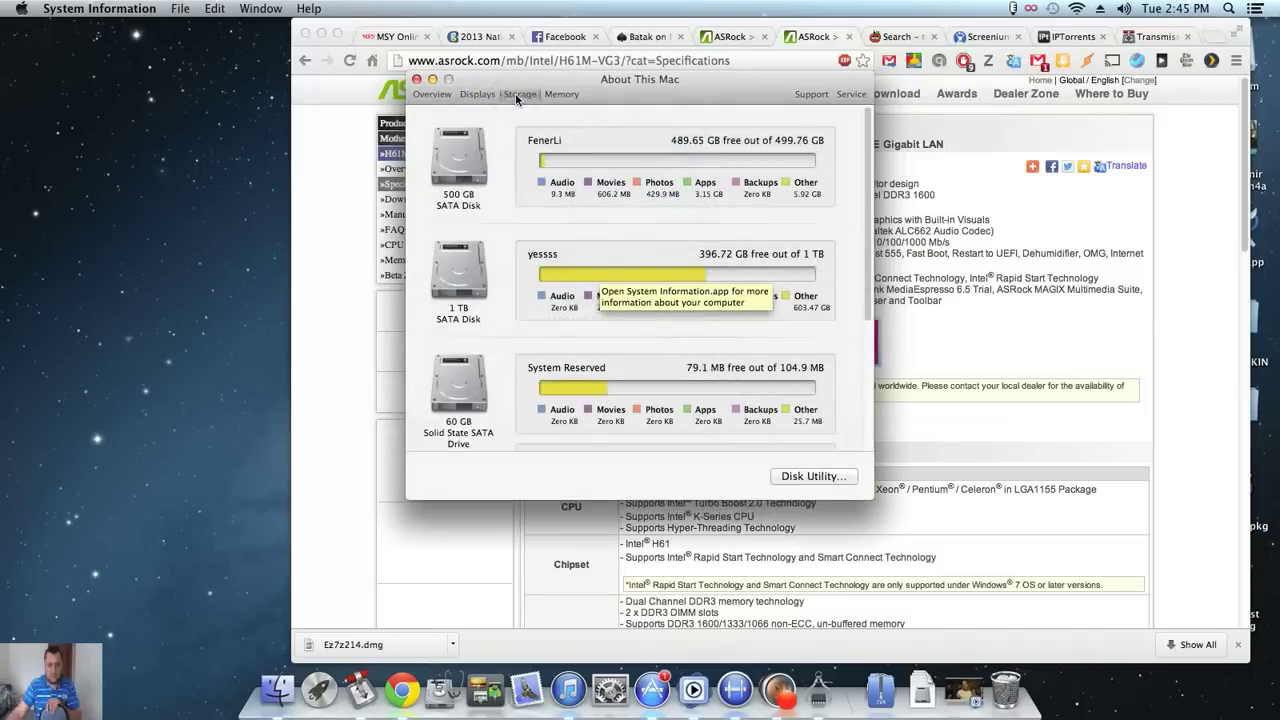
pyautogui.click(432, 94)
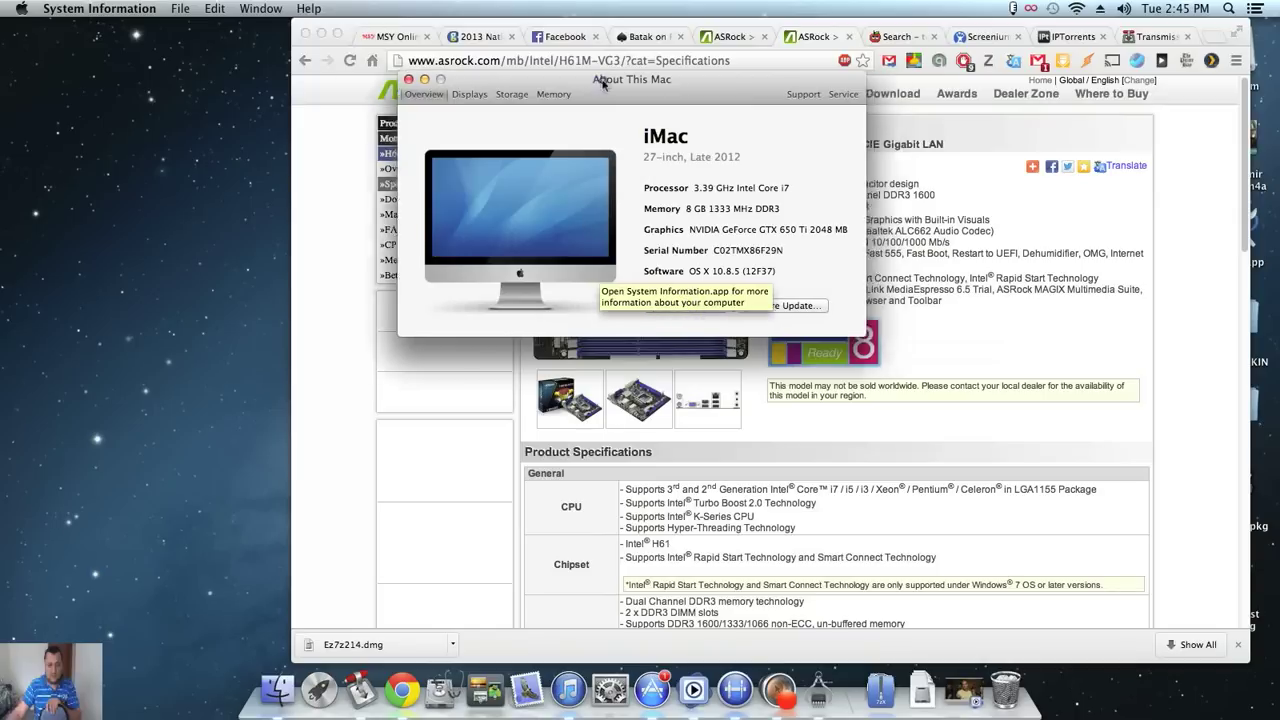
pyautogui.moveTo(612, 75); pyautogui.dragTo(478, 29)
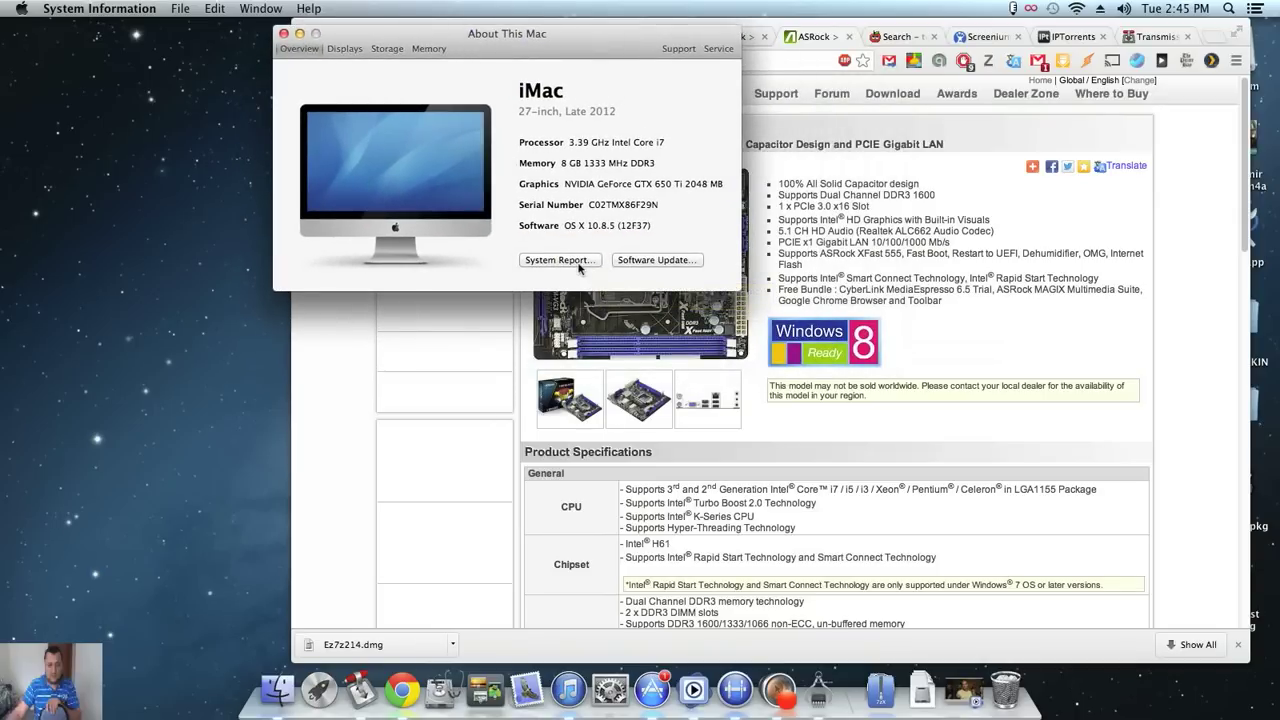
# Step: Highlight the GTX 650 Ti graphics name and bring up the full System Report
pyautogui.click(560, 260)
pyautogui.moveTo(562, 184); pyautogui.dragTo(724, 184)
pyautogui.click(565, 263)
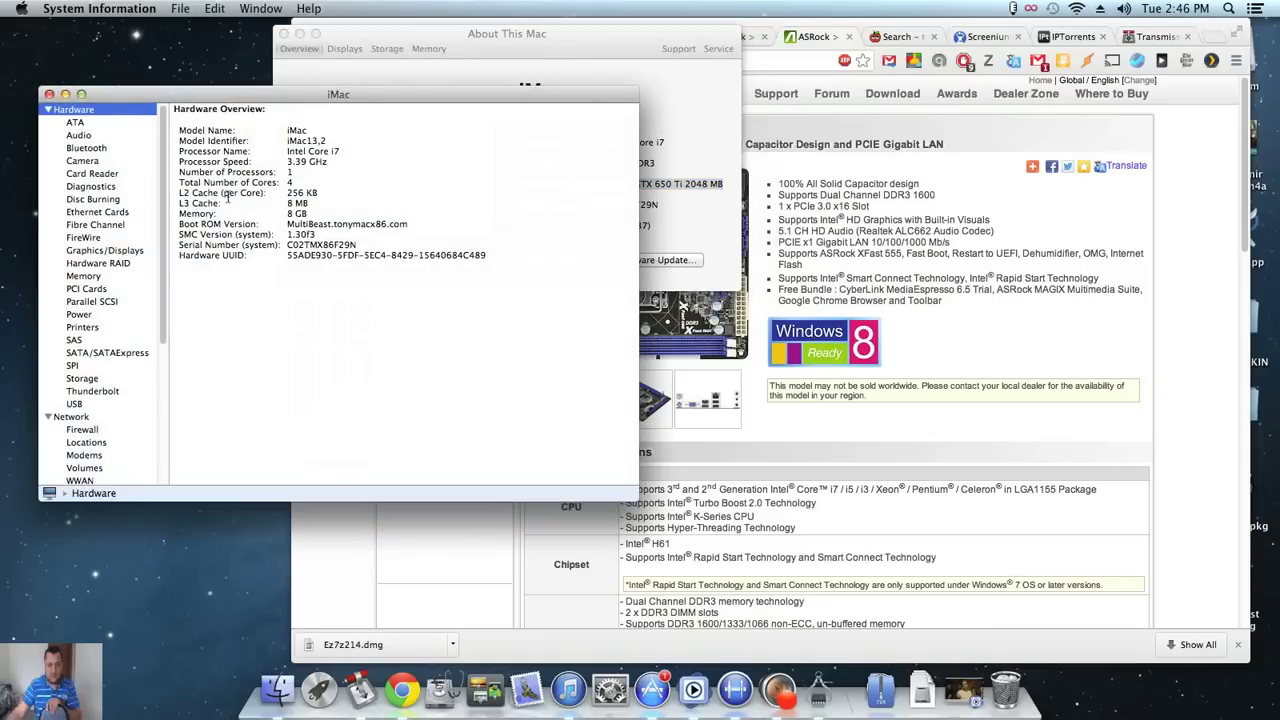
# Step: Highlight the iMac13,2 model identifier and processor values, then view Graphics/Displays
pyautogui.click(288, 140)
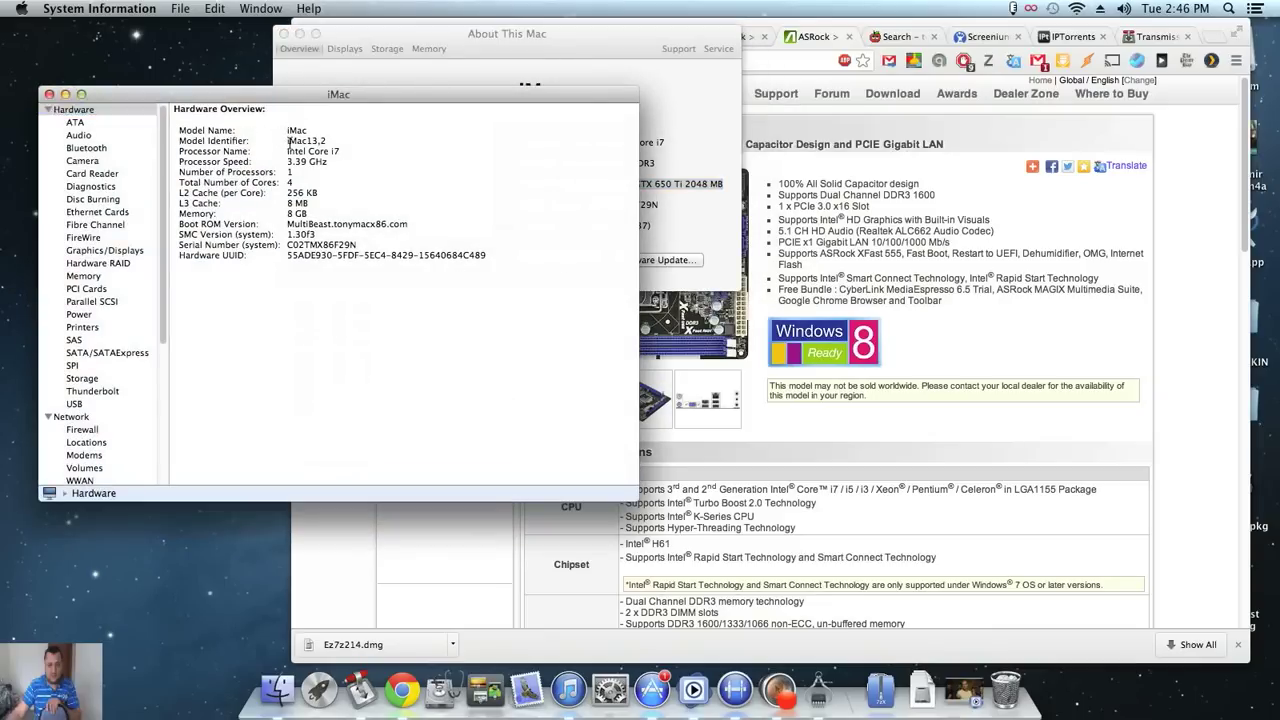
pyautogui.moveTo(288, 140); pyautogui.dragTo(342, 151)
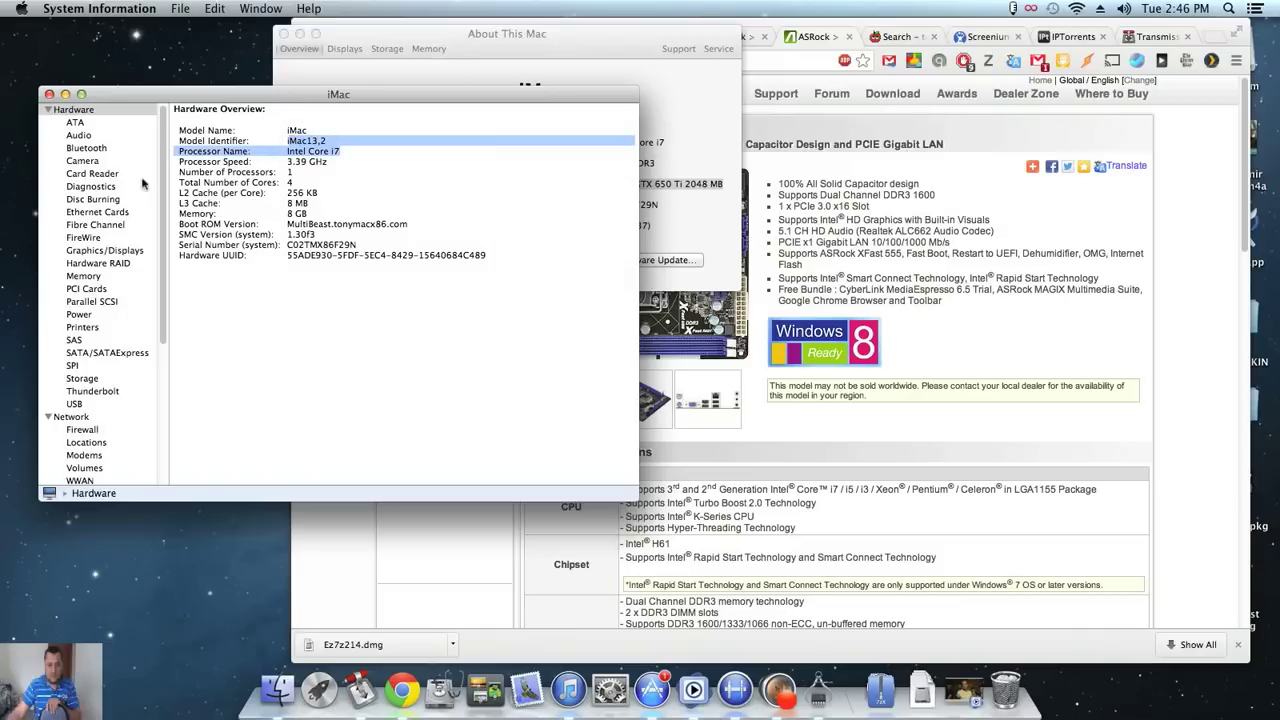
pyautogui.click(118, 250)
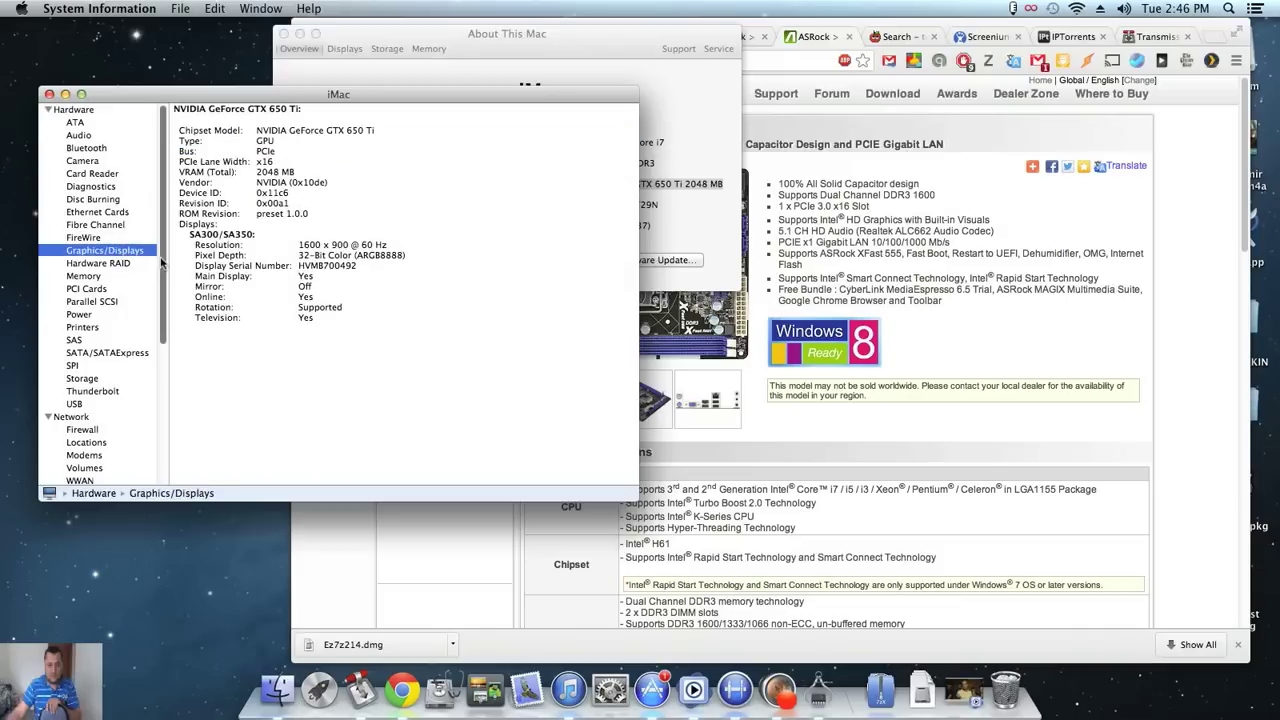
pyautogui.scroll(-5, 150, 260)
pyautogui.scroll(-3, 142, 259)
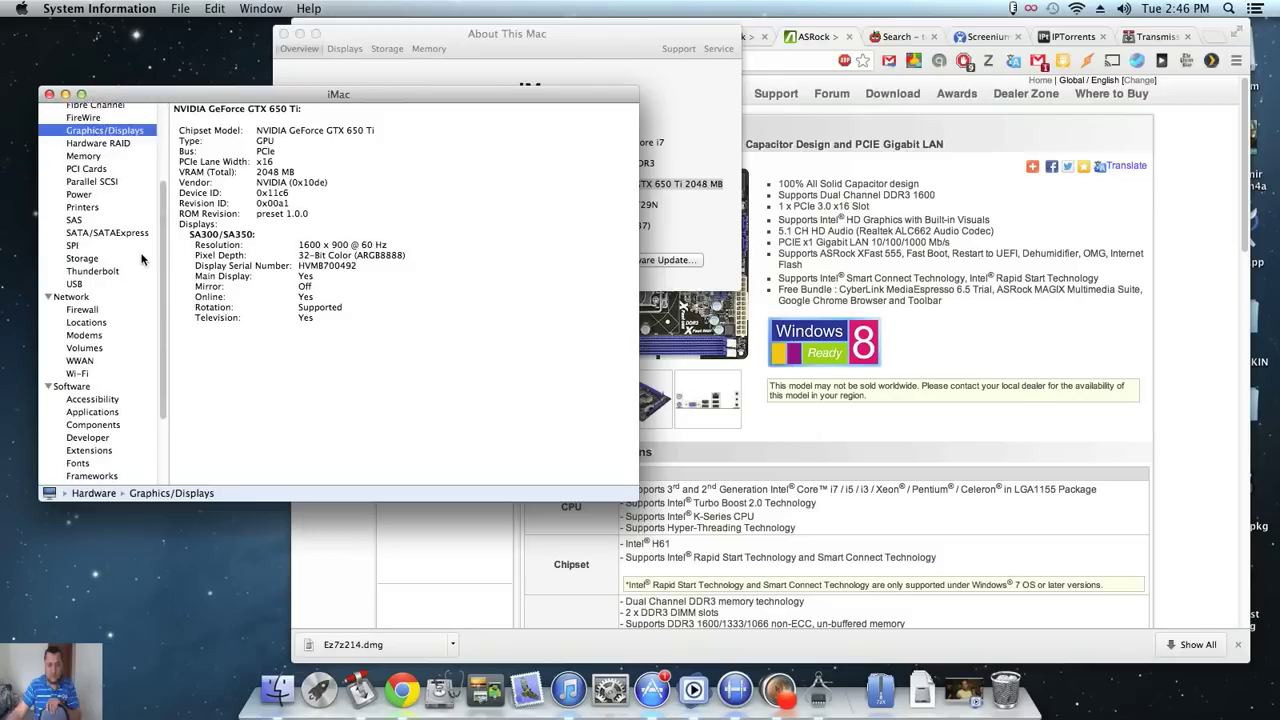
pyautogui.scroll(-4, 142, 259)
pyautogui.scroll(5, 140, 258)
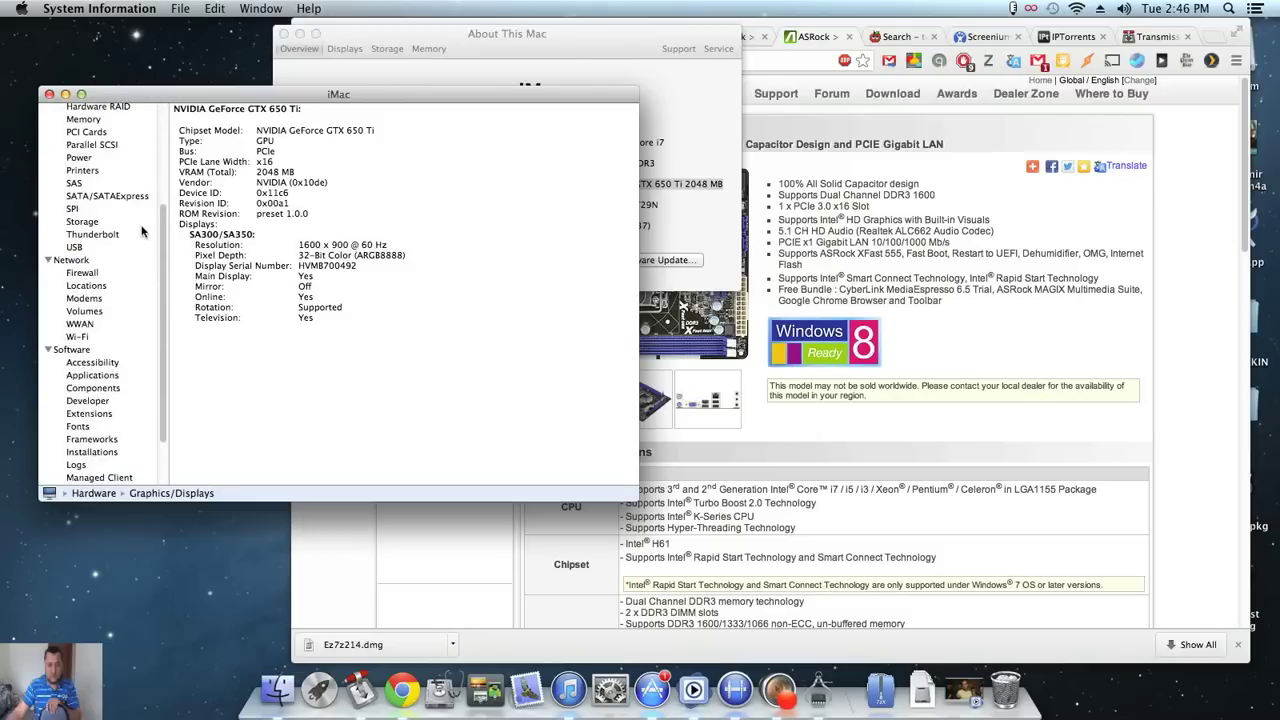
pyautogui.scroll(4, 140, 258)
# Step: Check the Ethernet Cards, Bluetooth and Camera entries, then close the System Report
pyautogui.click(122, 183)
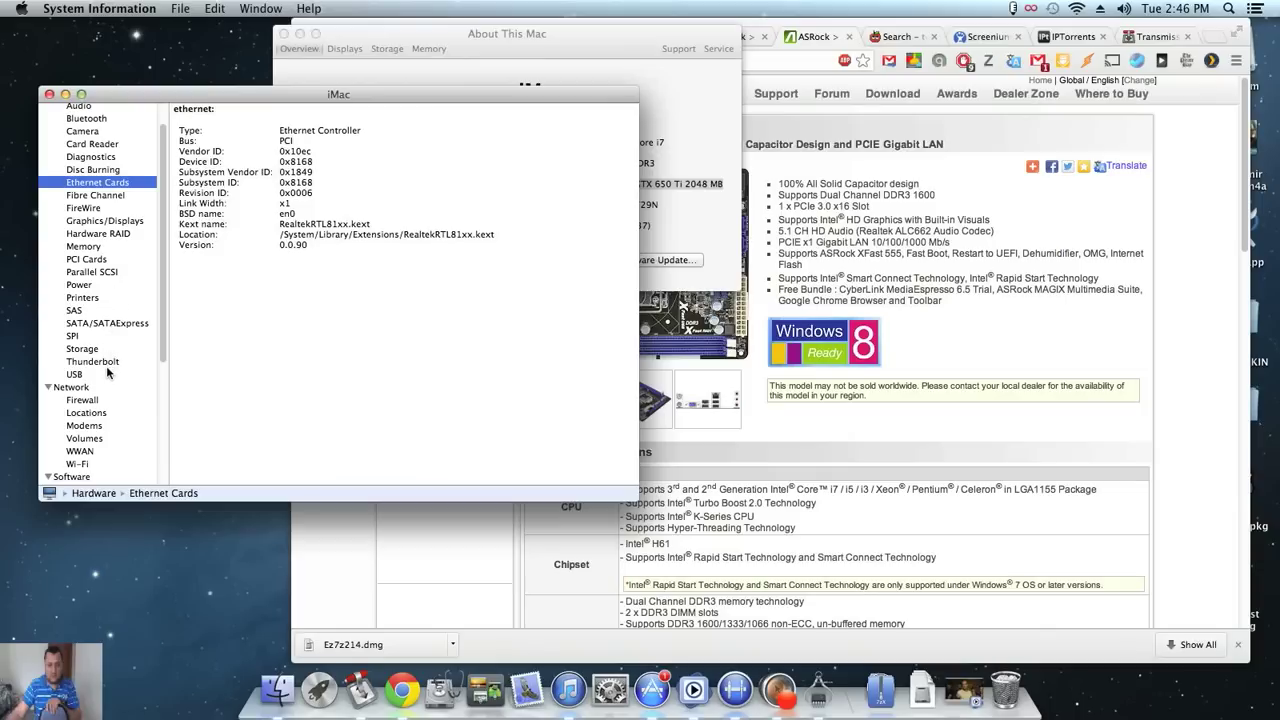
pyautogui.scroll(2, 108, 373)
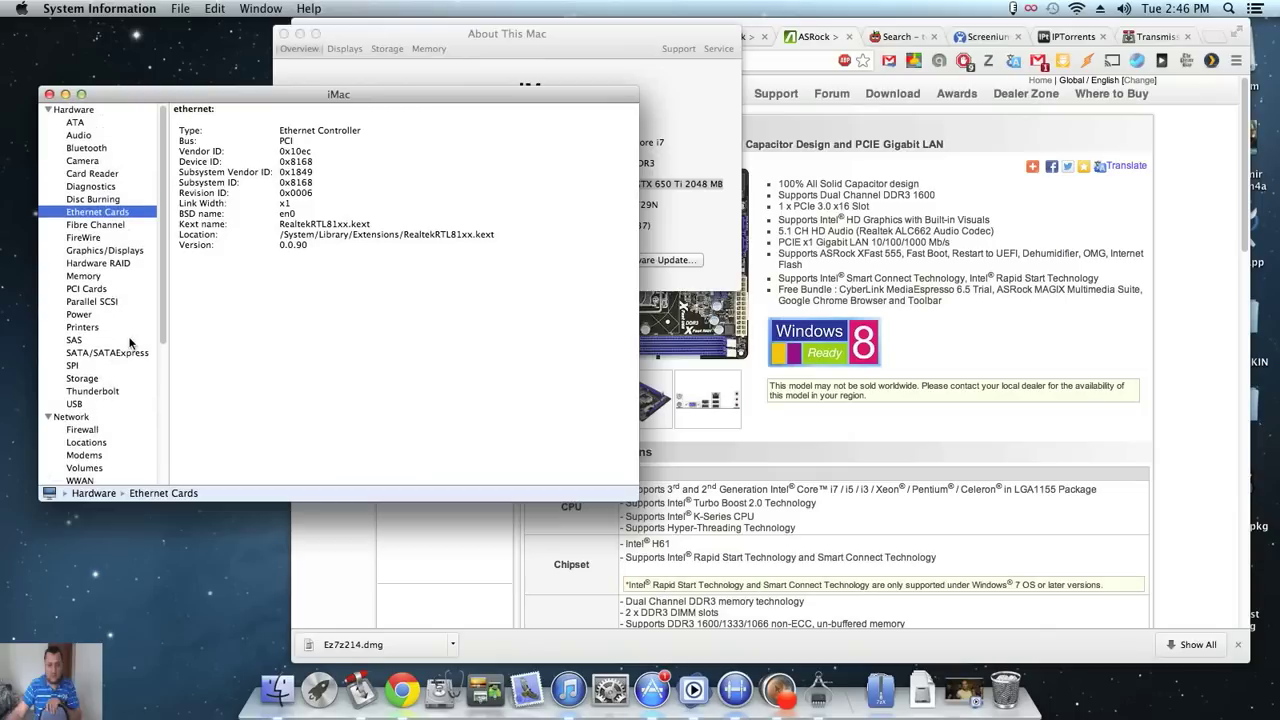
pyautogui.click(98, 150)
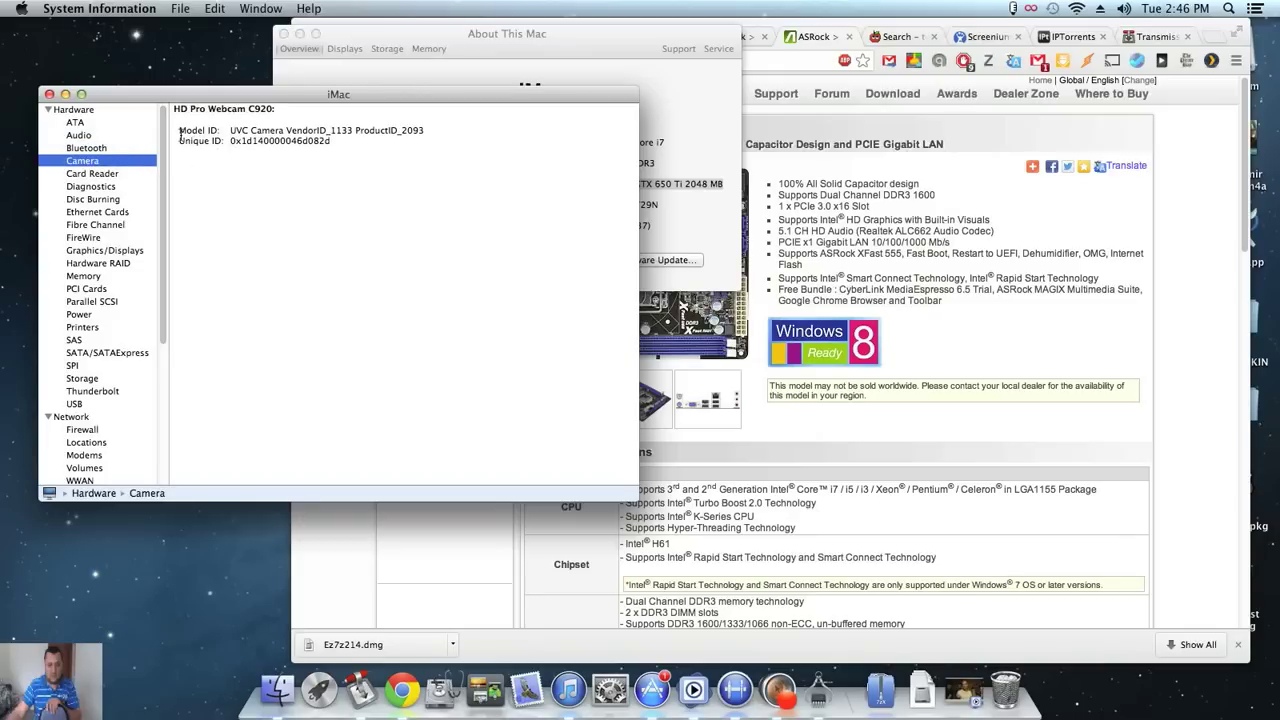
pyautogui.click(186, 132)
pyautogui.click(49, 94)
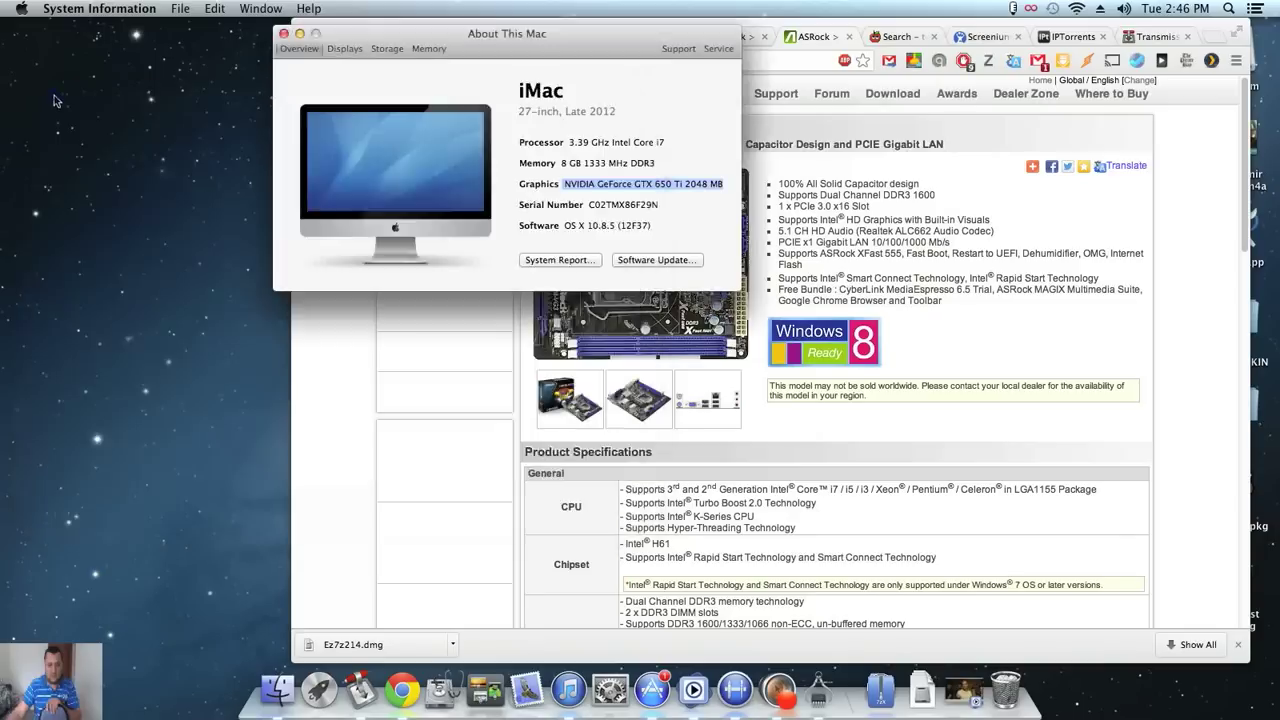
# Step: Close About This Mac and move the ASRock Chrome window left to reveal desktop icons
pyautogui.click(284, 33)
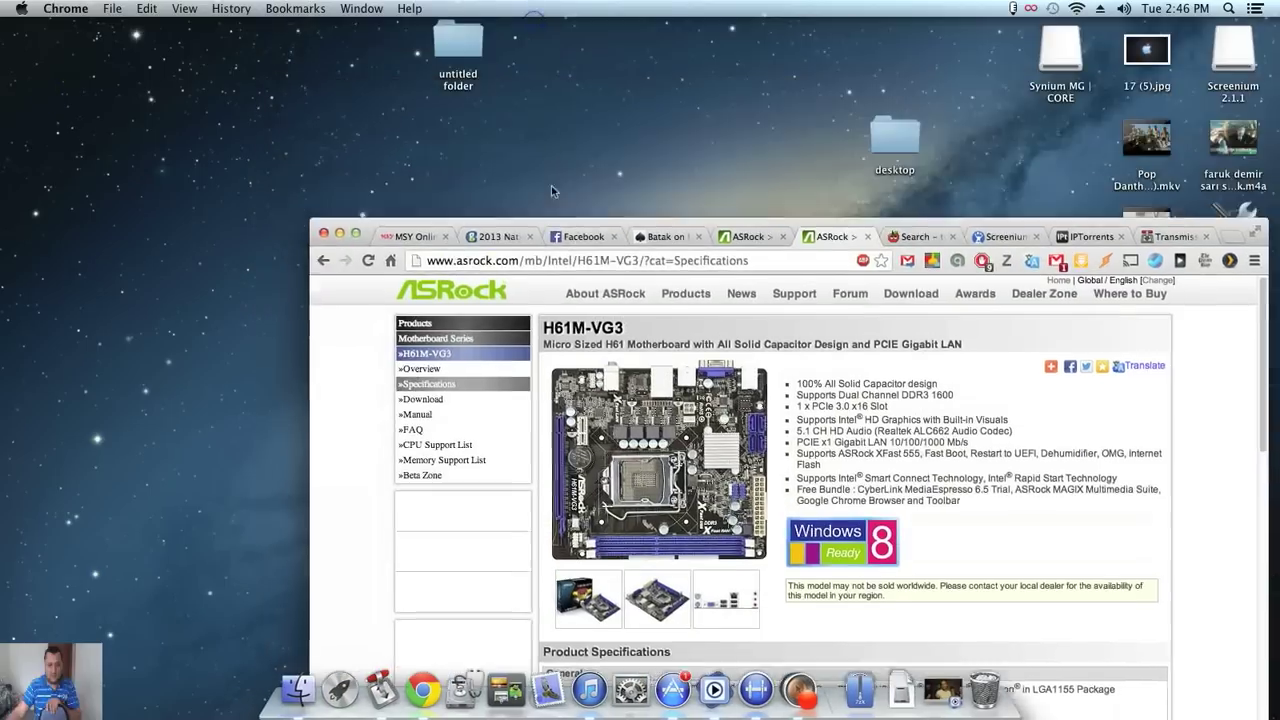
pyautogui.moveTo(540, 30)
pyautogui.mouseDown()
pyautogui.moveTo(300, 30)
pyautogui.moveTo(346, 30)
pyautogui.mouseUp()
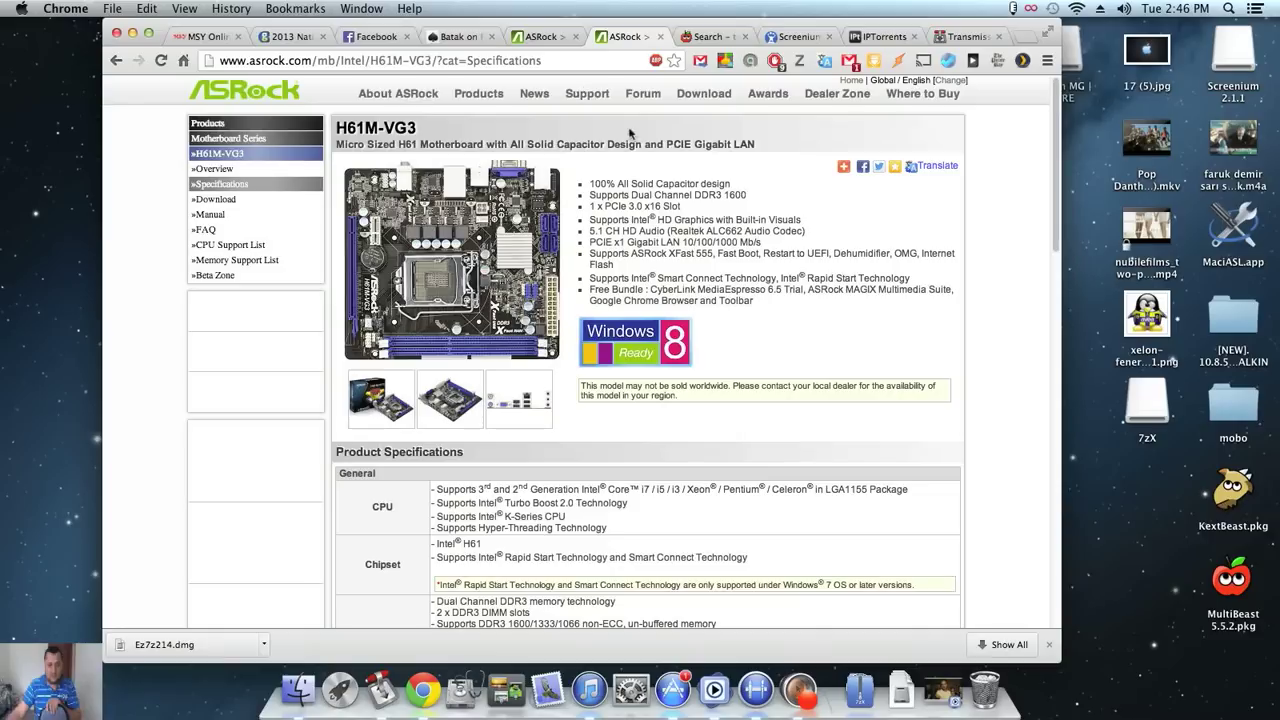
pyautogui.scroll(-4, 612, 140)
pyautogui.scroll(-2, 612, 140)
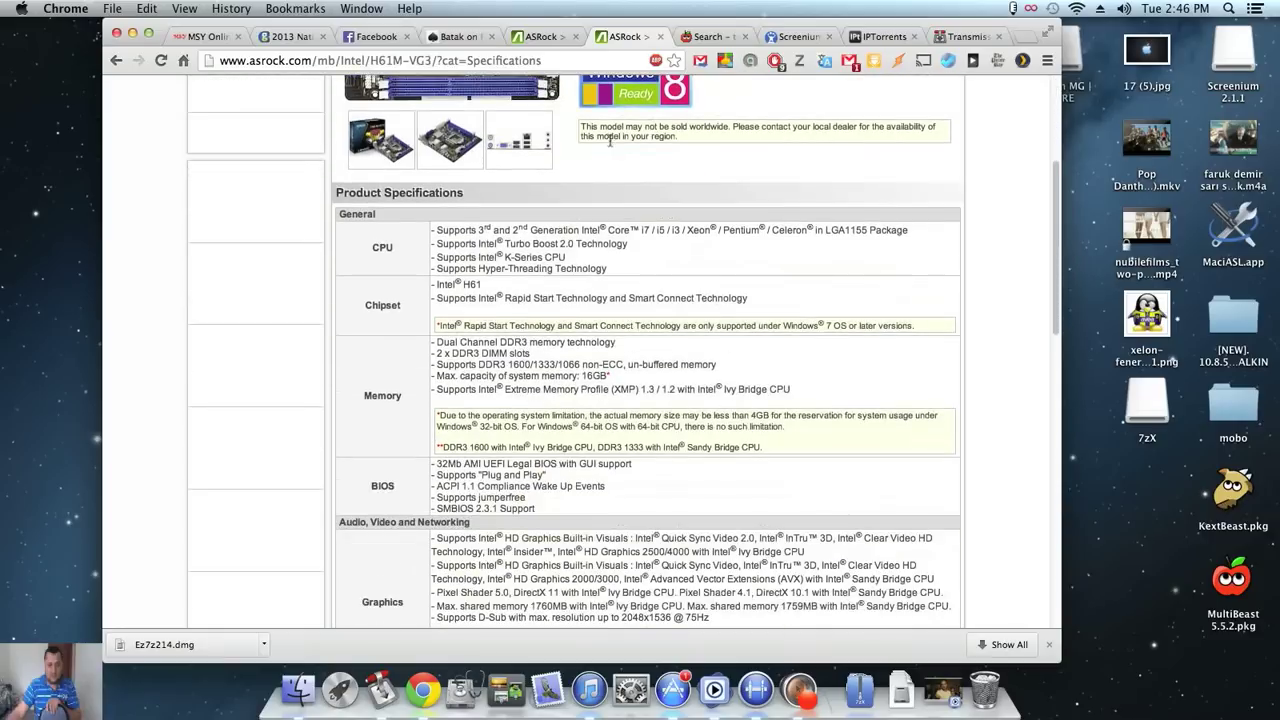
pyautogui.scroll(-2, 612, 140)
pyautogui.scroll(-2, 580, 130)
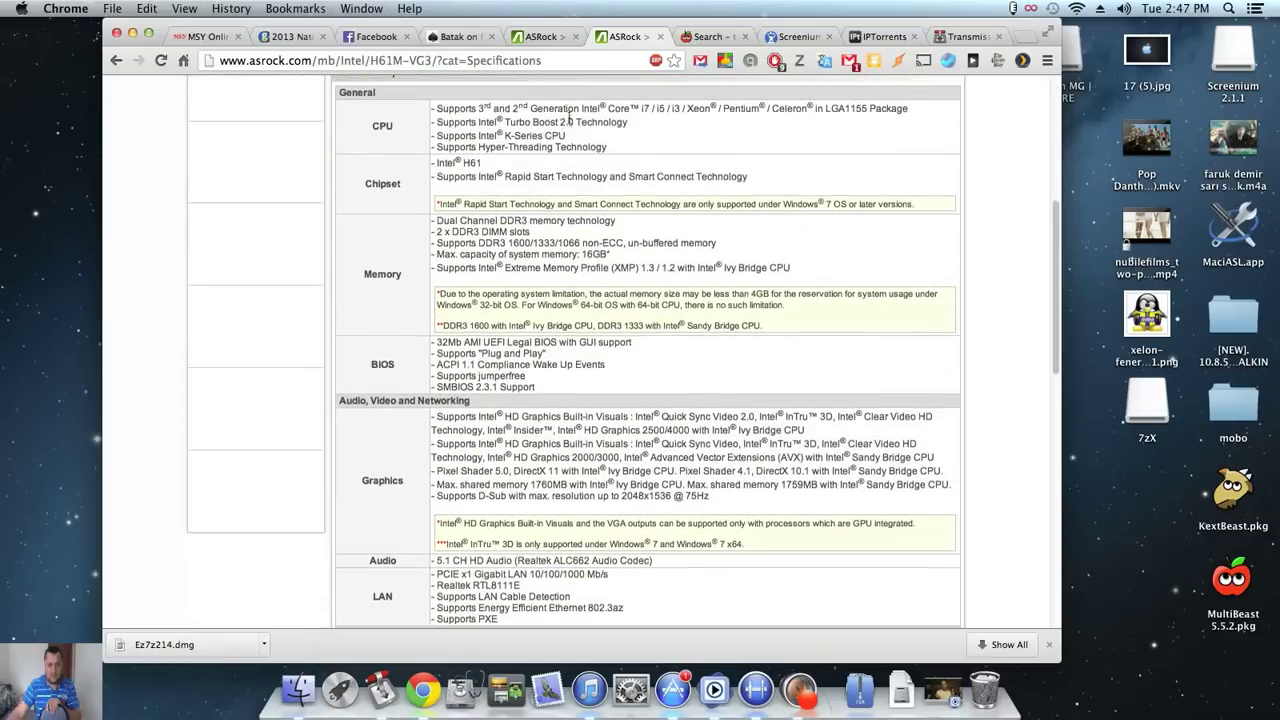
pyautogui.scroll(3, 571, 114)
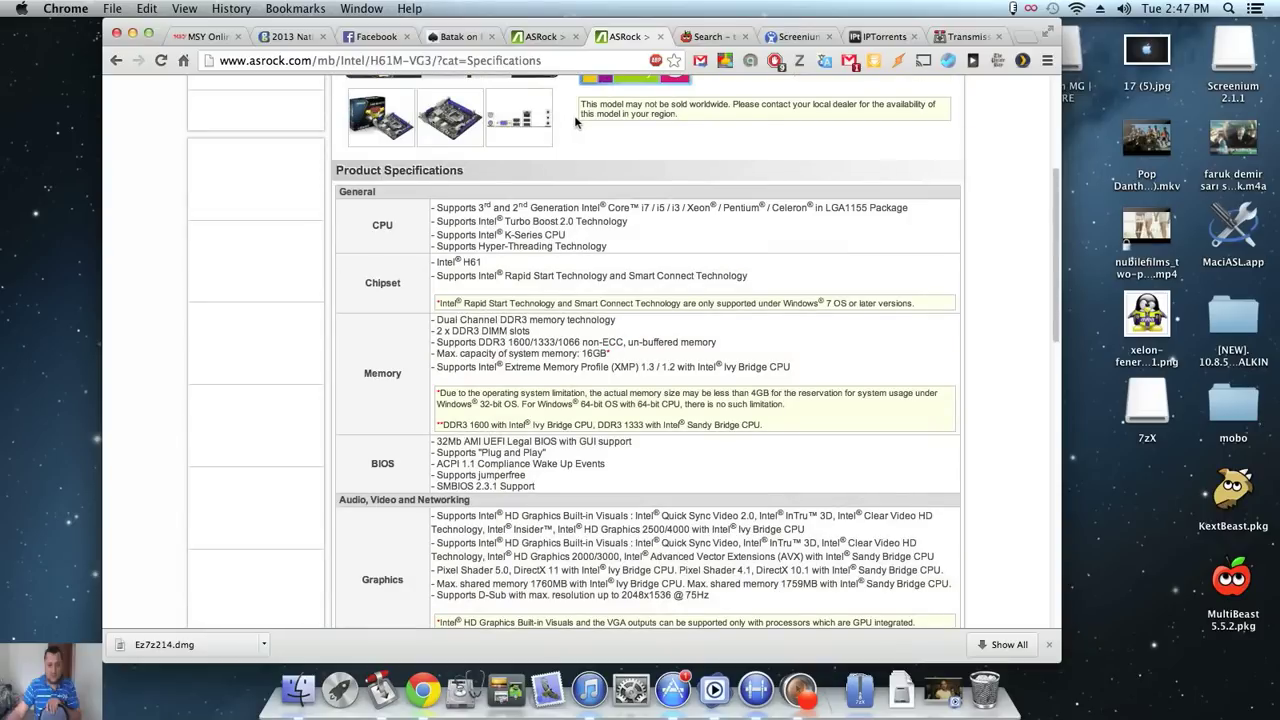
pyautogui.scroll(1, 574, 115)
# Step: Show the tonymacx86 H61M-VG3 search results, hide the downloads bar, and select the ALC662 desktop folder
pyautogui.click(707, 37)
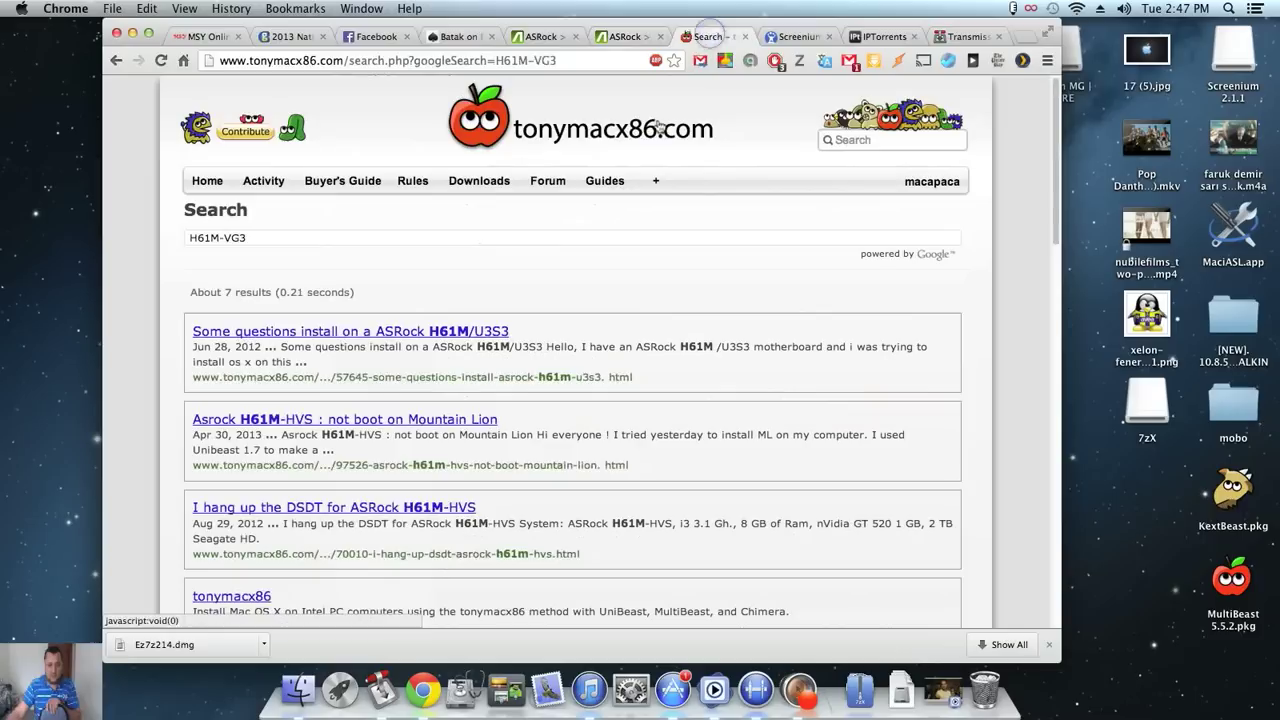
pyautogui.scroll(-2, 677, 112)
pyautogui.scroll(-2, 678, 112)
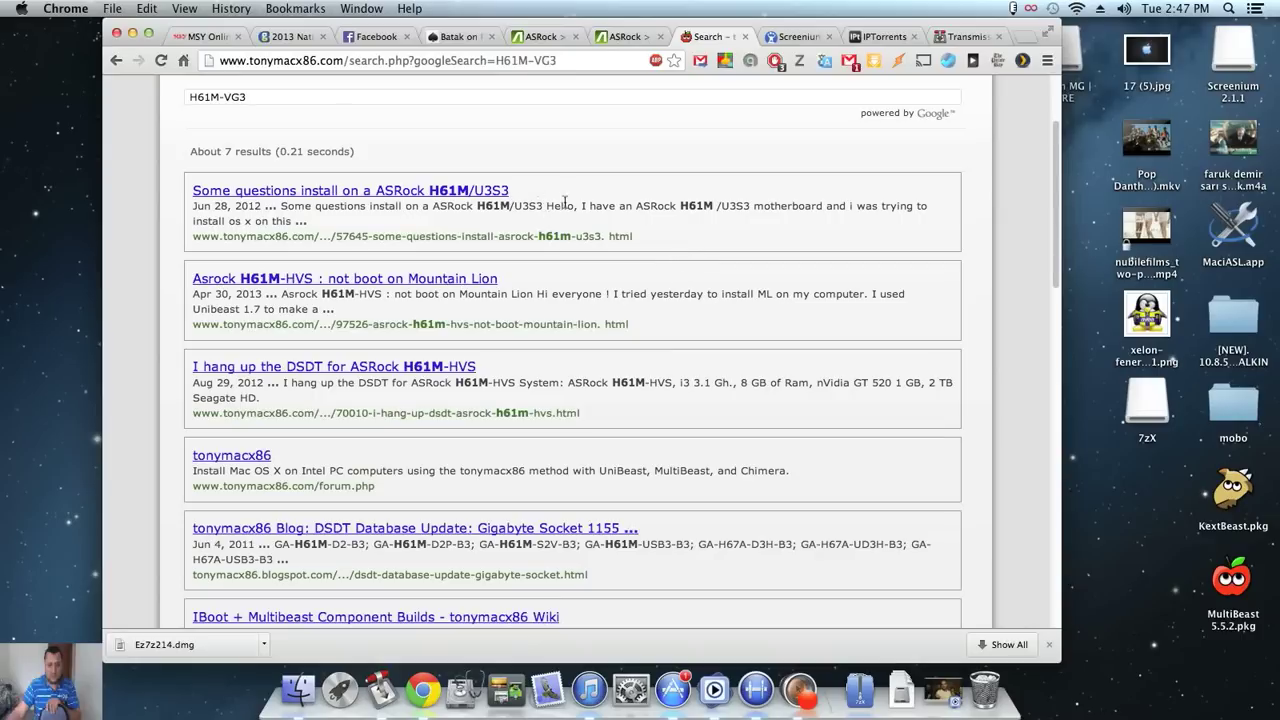
pyautogui.scroll(-2, 620, 215)
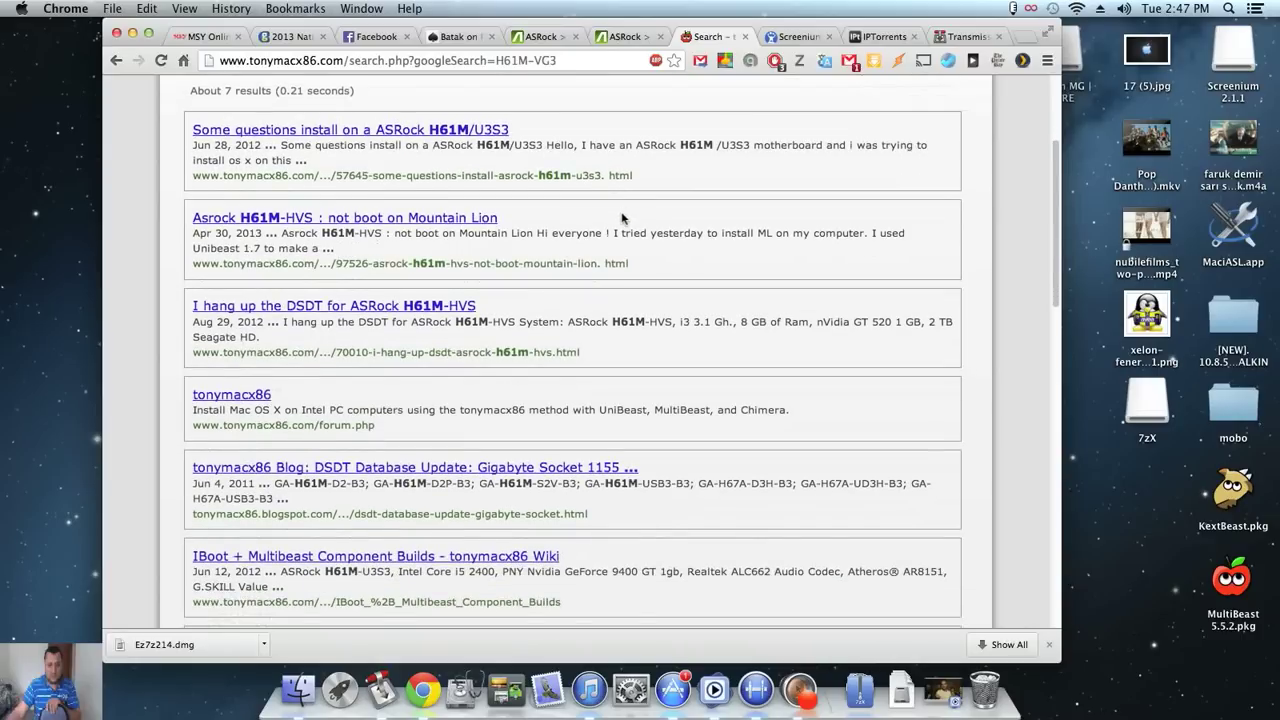
pyautogui.scroll(5, 529, 320)
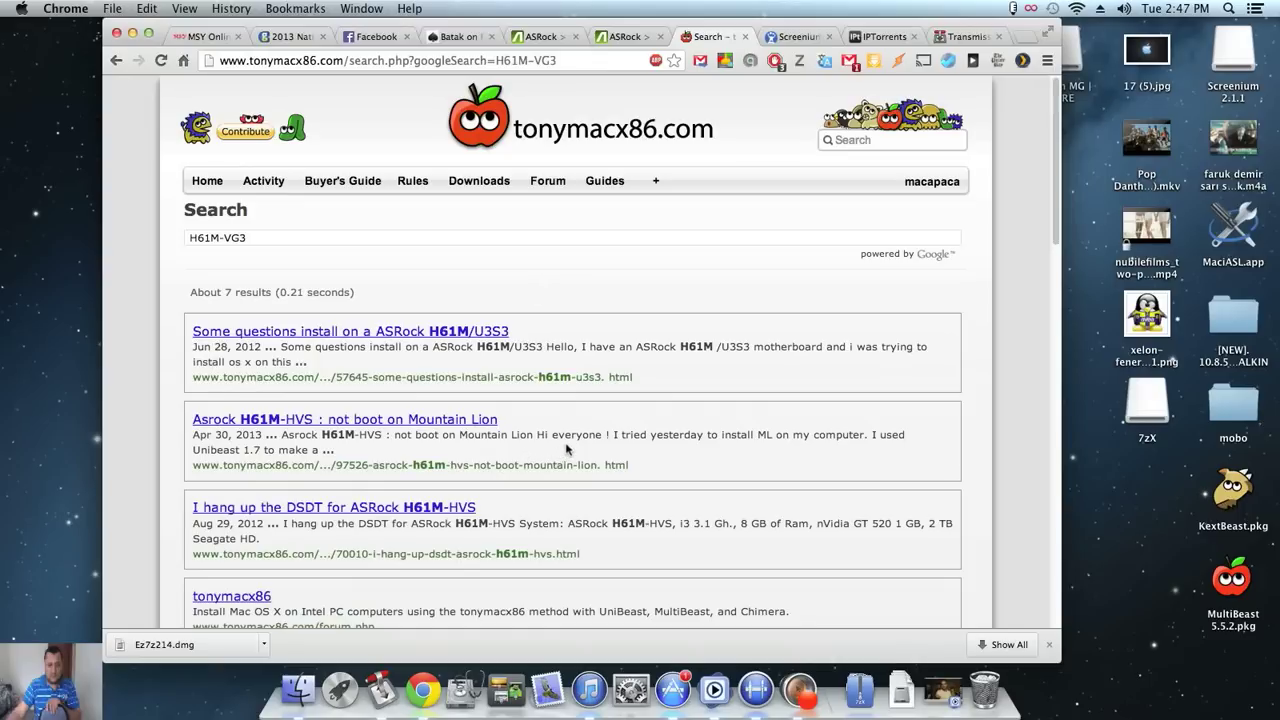
pyautogui.scroll(-2, 567, 449)
pyautogui.scroll(-1, 560, 446)
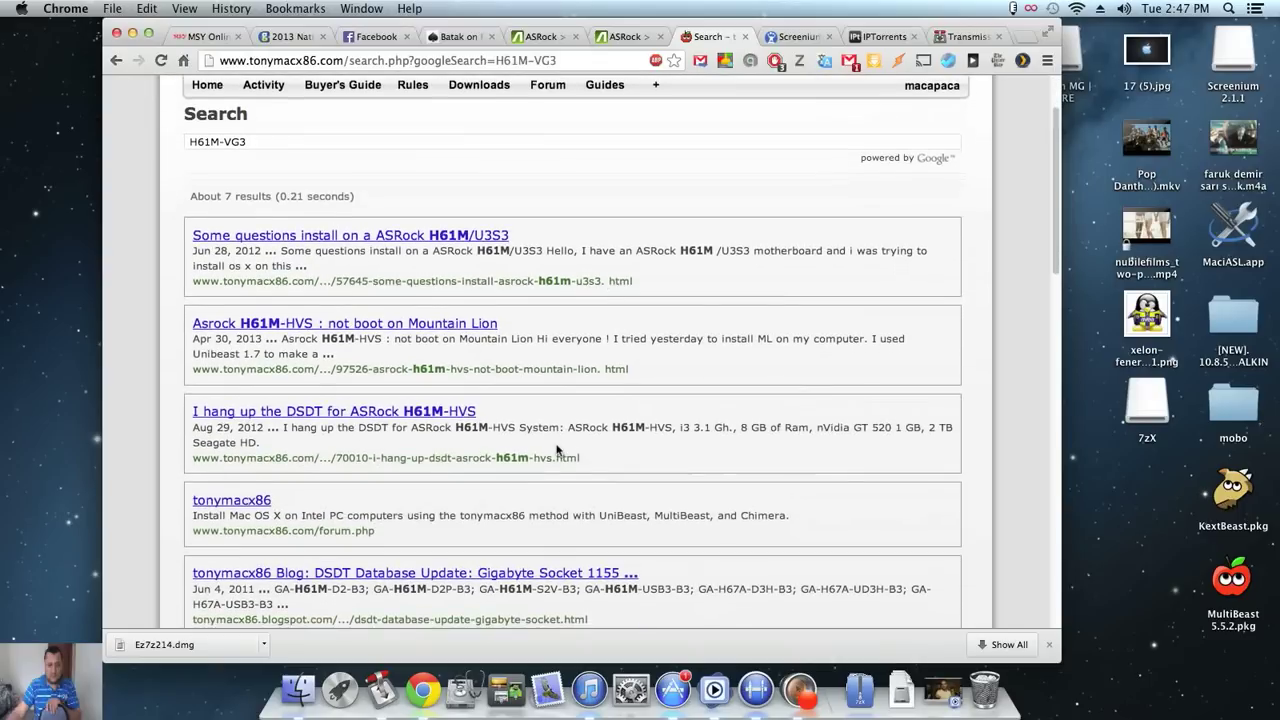
pyautogui.scroll(-1, 554, 442)
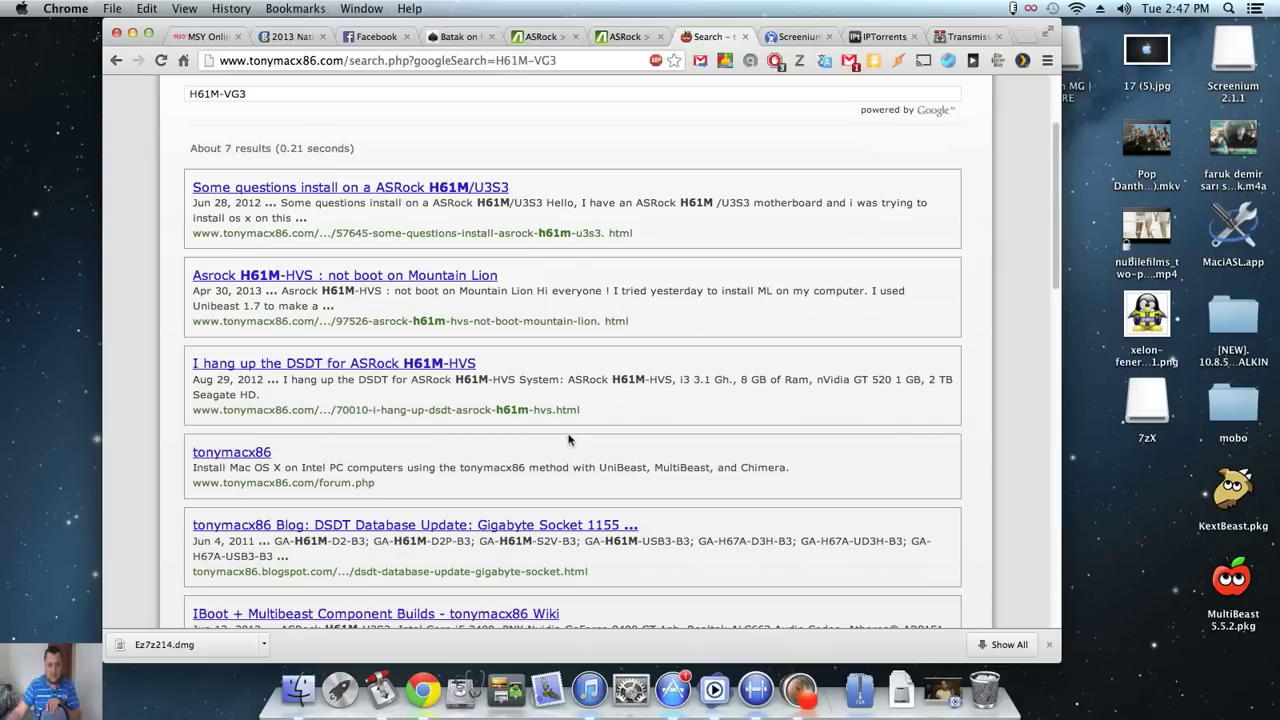
pyautogui.click(1048, 644)
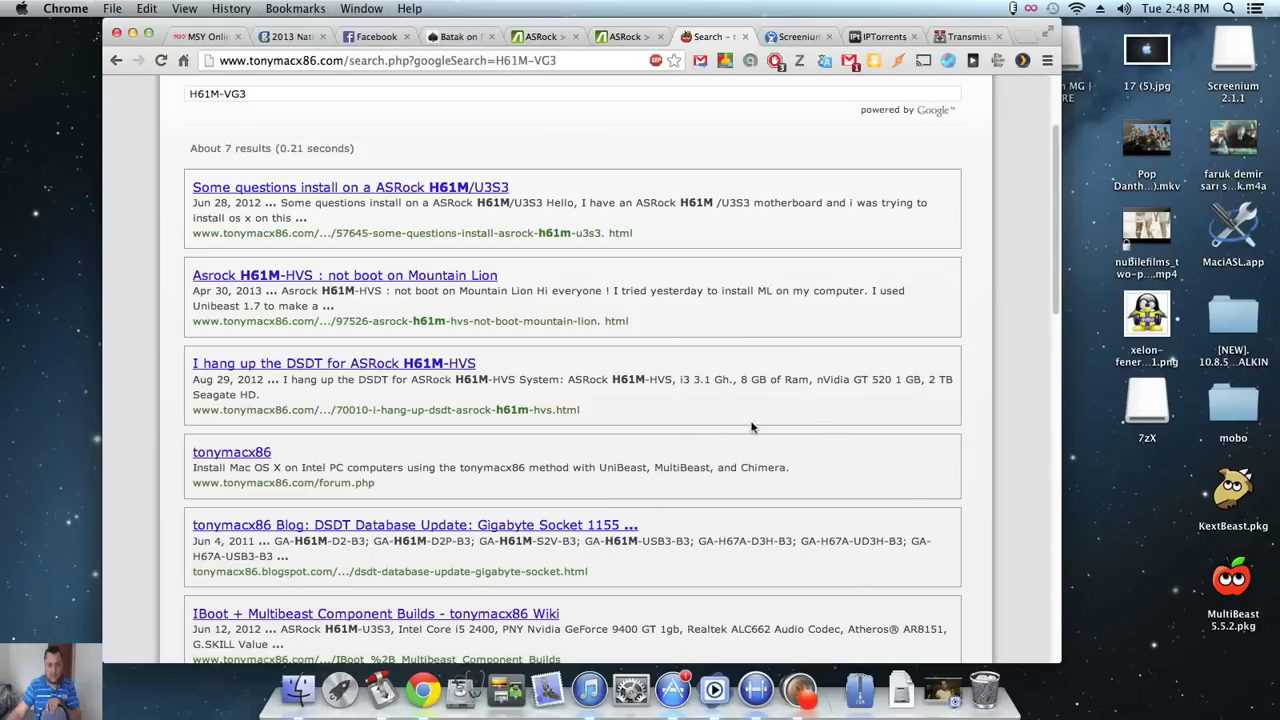
pyautogui.click(1248, 330)
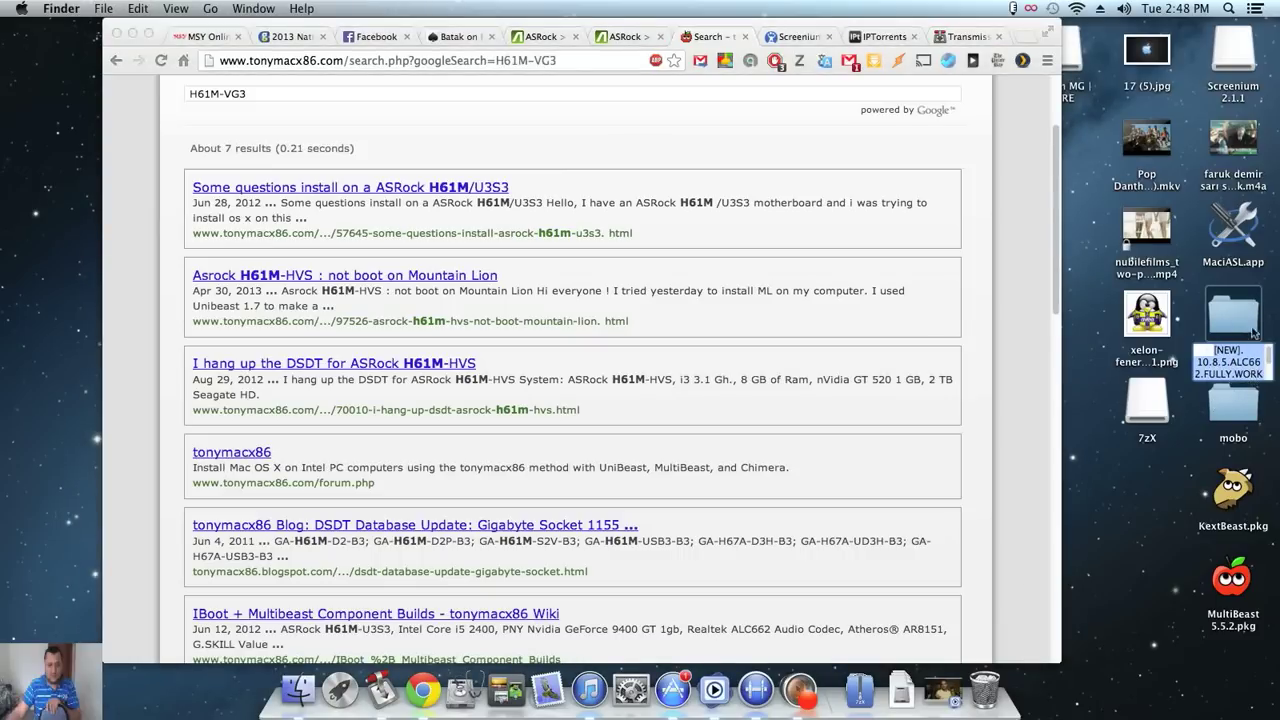
# Step: Open the '[NEW] 10.8.5 ALC662 FULLY WORKING' folder and its README!.rtf in TextEdit
pyautogui.doubleClick(1248, 330)
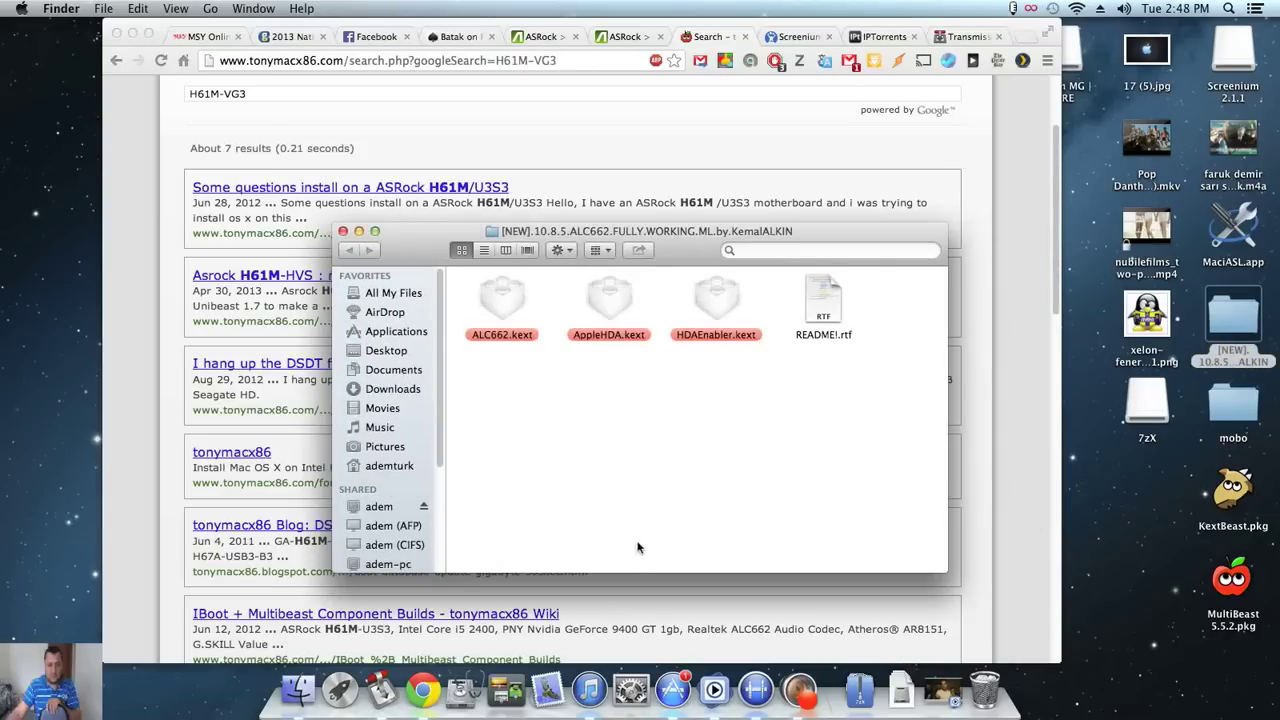
pyautogui.doubleClick(823, 305)
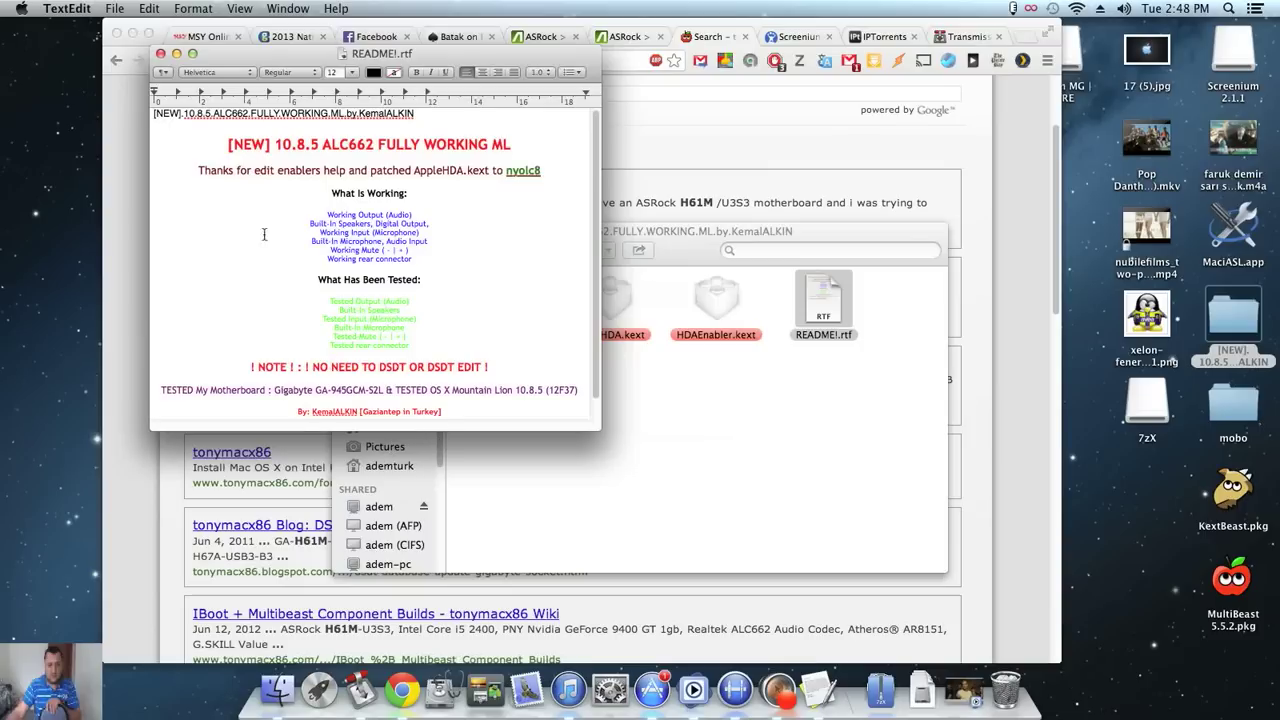
pyautogui.scroll(-1, 330, 248)
pyautogui.scroll(1, 335, 242)
# Step: Close the README!.rtf document, leaving the ALC662 folder's three kext files showing
pyautogui.click(161, 53)
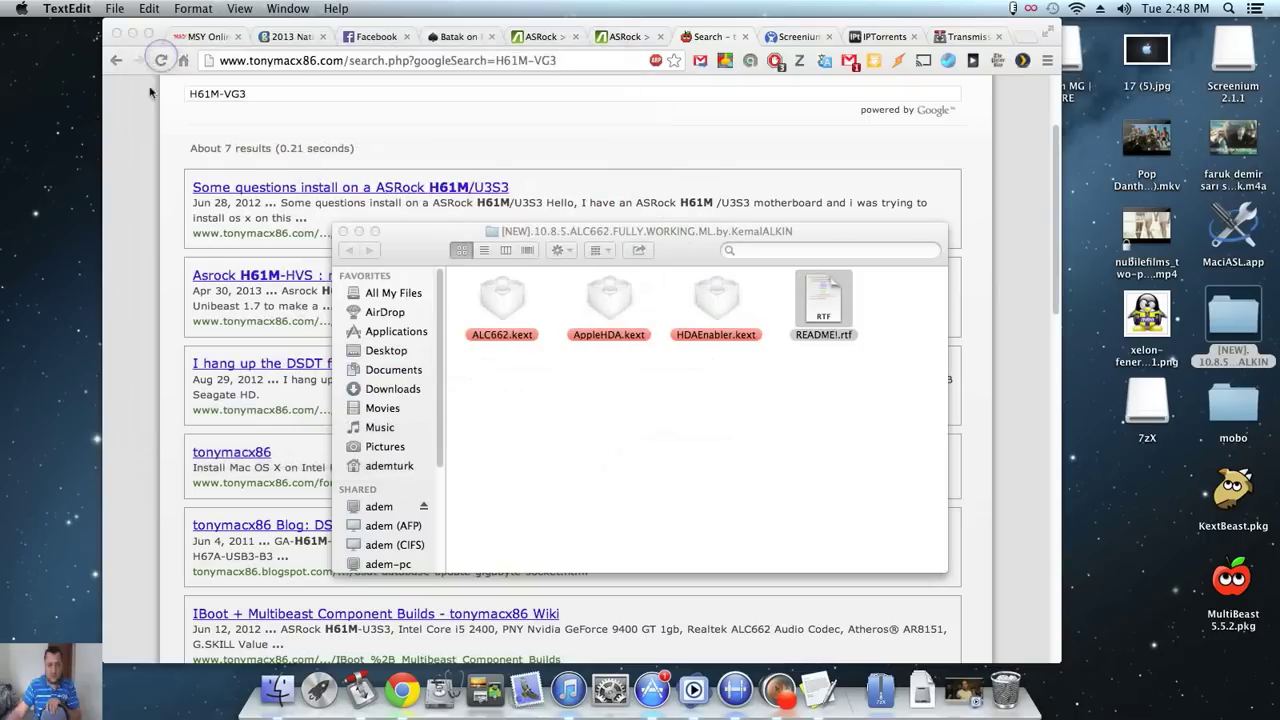
# Step: Close the ALC662 Finder window so the tonymacx86 H61M-VG3 search results show fully
pyautogui.click(341, 232)
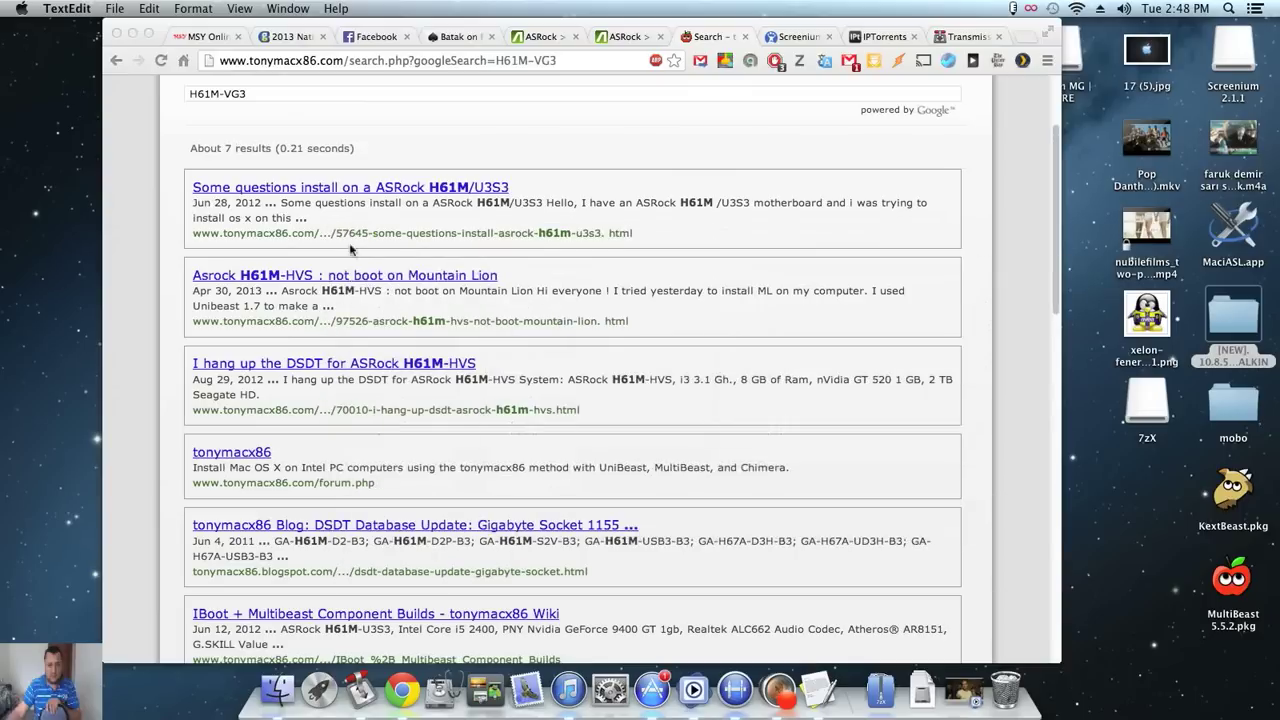